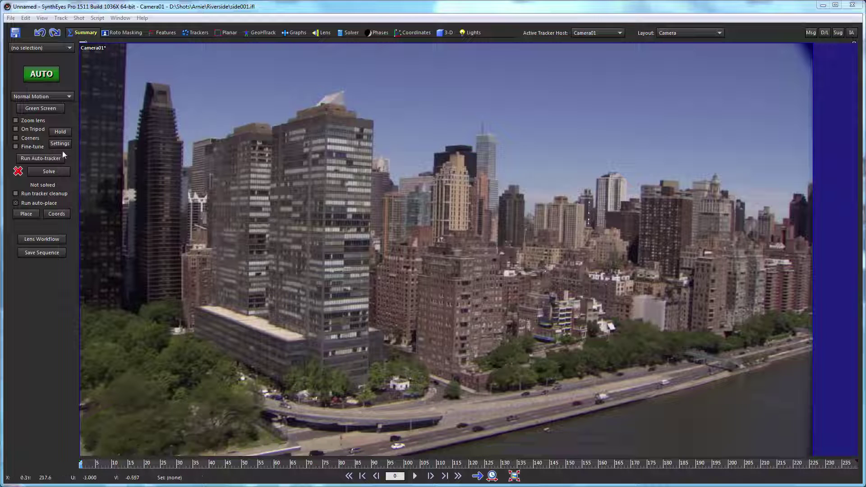
Run the auto-tracker on the Riverside city skyline shot to compute feature trackers.
left_click(38, 159)
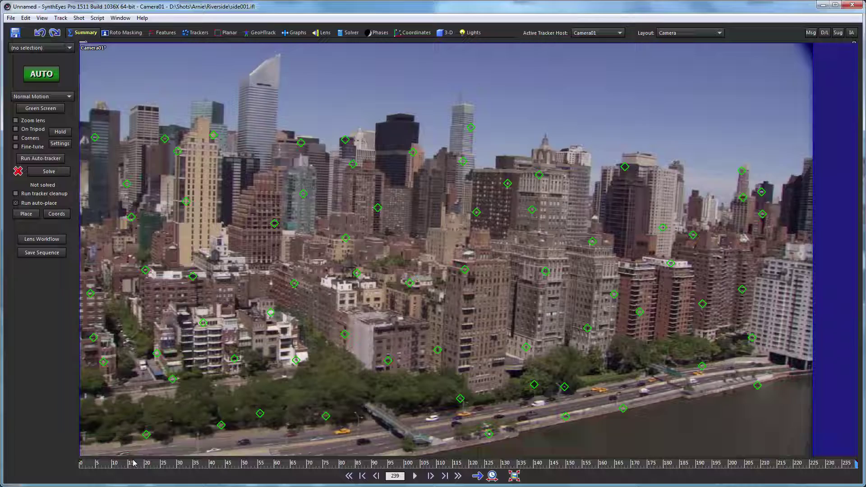
Scrub the shot and inspect the two trackers near the river road, including Tracker16.
left_click_drag(335, 464, 766, 463)
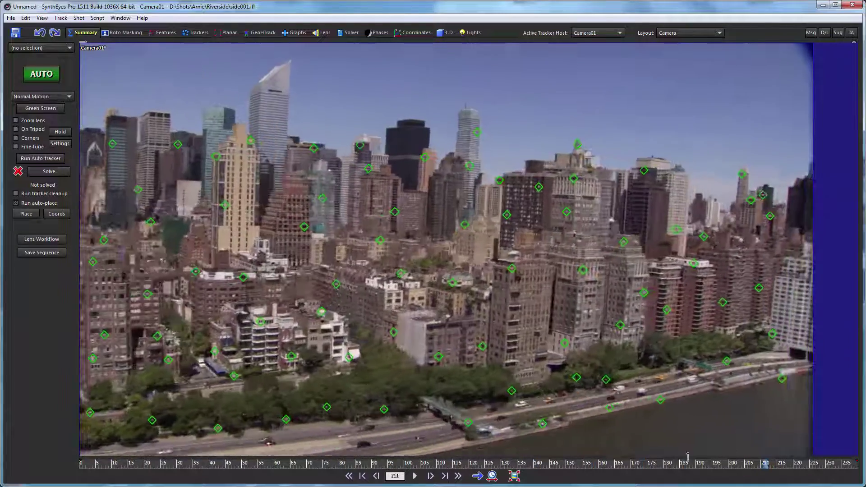
left_click_drag(688, 456, 292, 460)
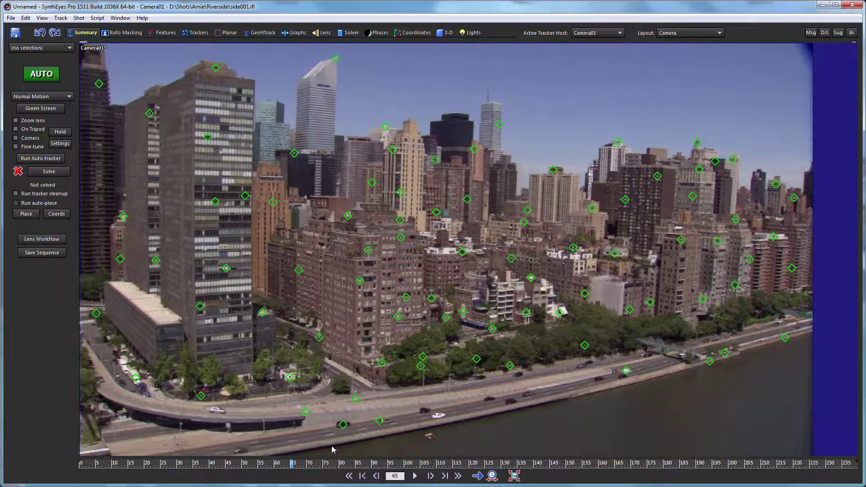
left_click_drag(396, 411, 318, 434)
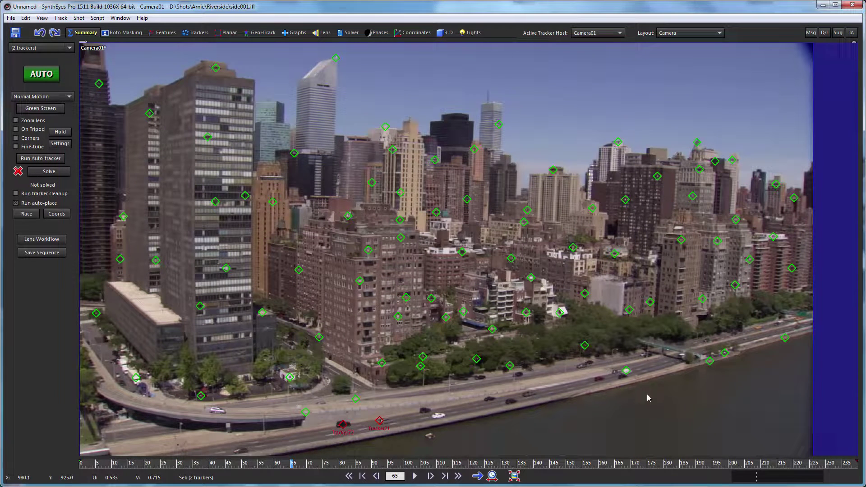
left_click(628, 370)
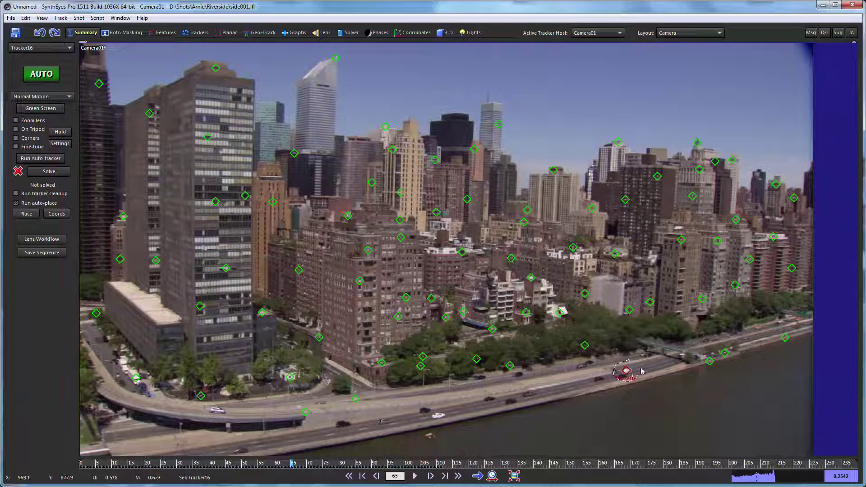
left_click(643, 370)
Review the trackers in later frames, then return to the first frame.
left_click_drag(306, 463, 609, 463)
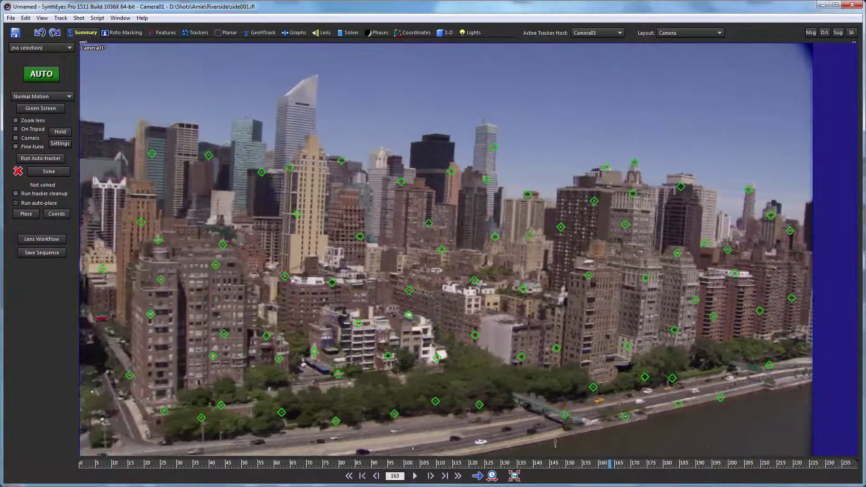
left_click_drag(555, 463, 131, 463)
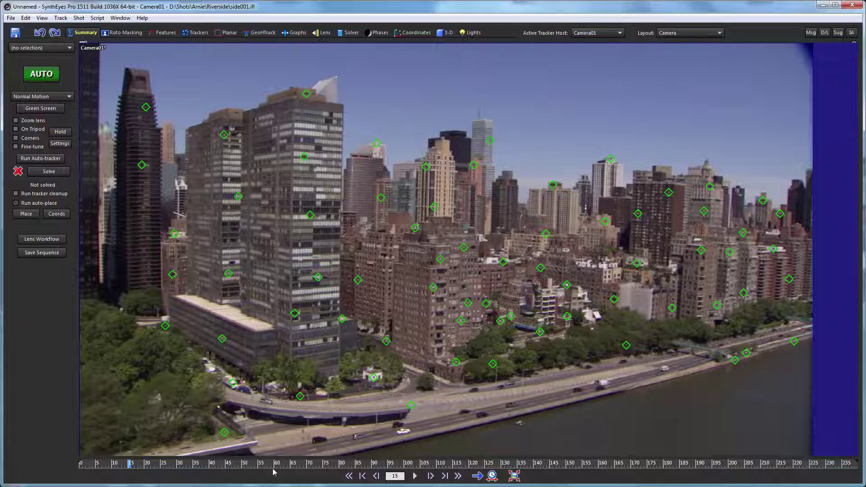
key("Home")
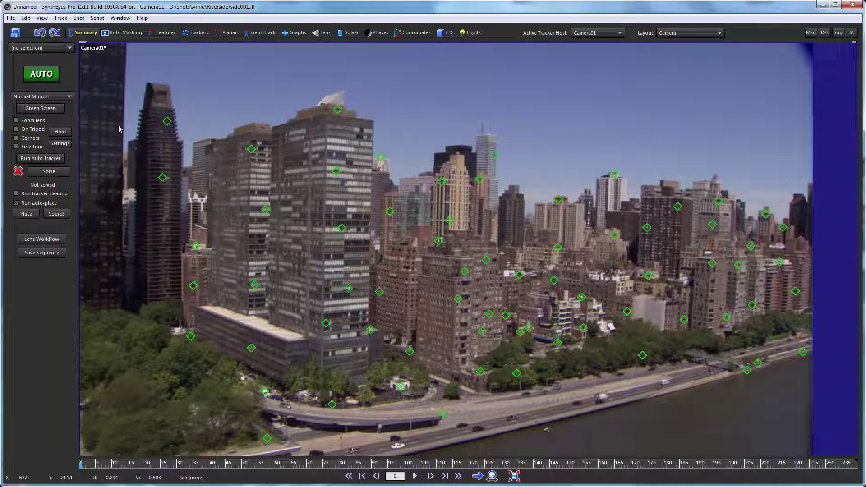
In the Solver room, solve the camera with Calculate Distortion on, reaching about 0.87 pixel error.
left_click(349, 32)
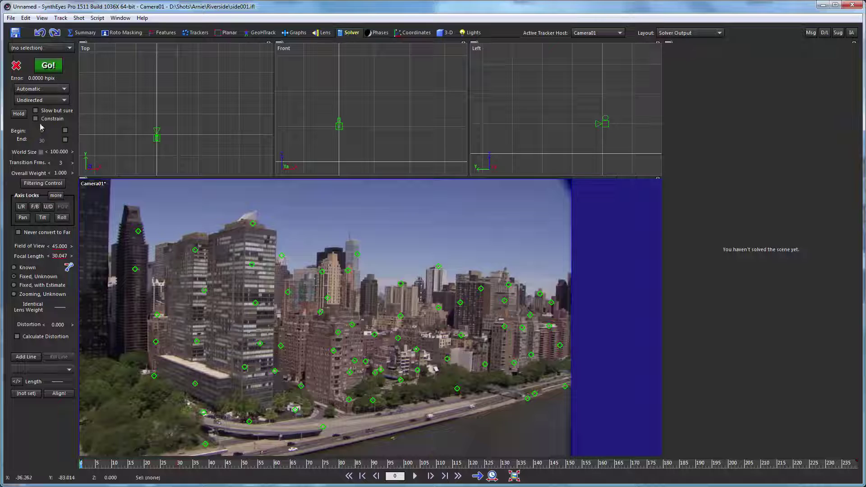
left_click(36, 338)
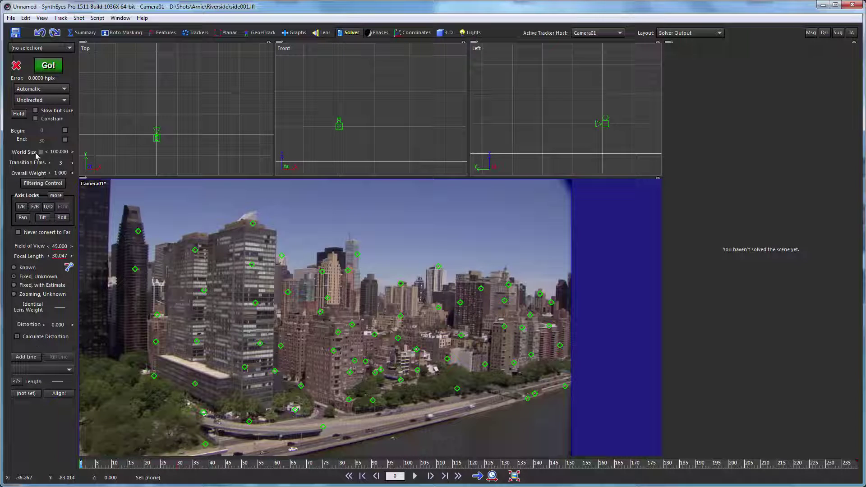
left_click(47, 66)
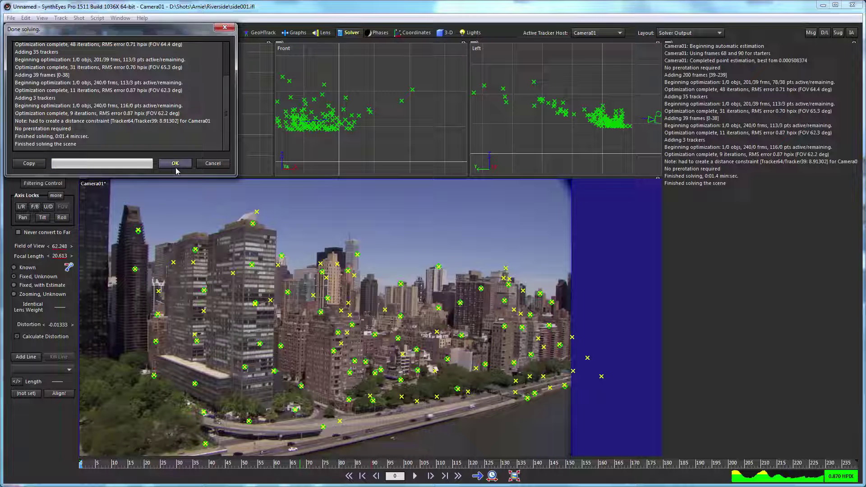
left_click(175, 164)
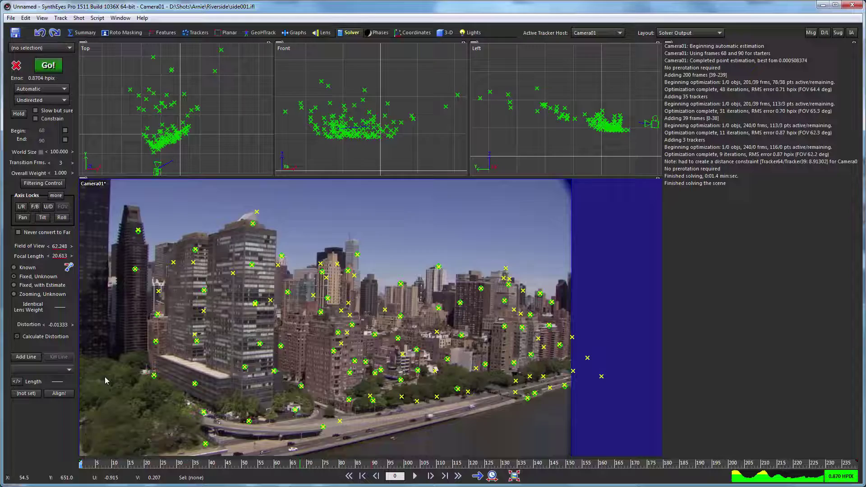
left_click_drag(158, 464, 276, 465)
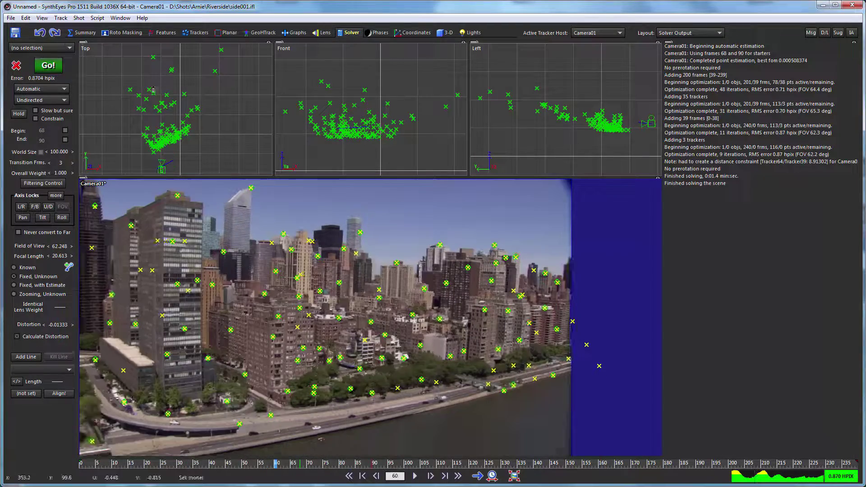
Use Clean up trackers to select and fix the three high-error trackers, re-solving the scene.
left_click(60, 18)
left_click(68, 40)
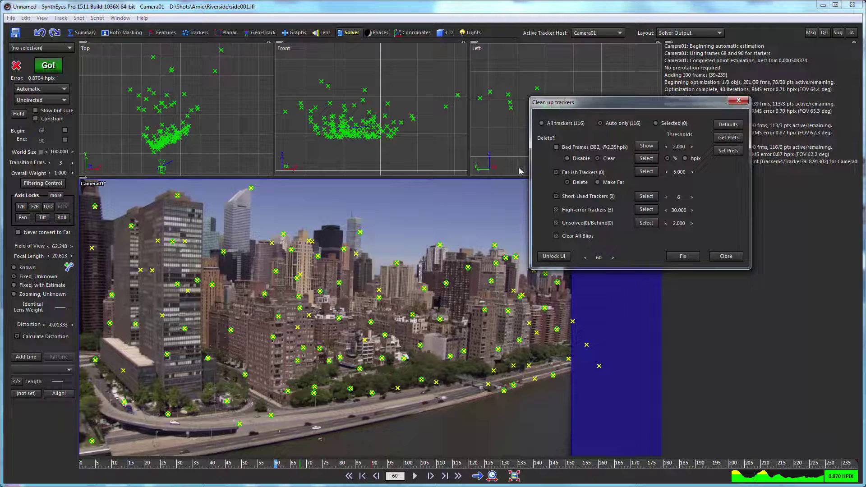
left_click(649, 213)
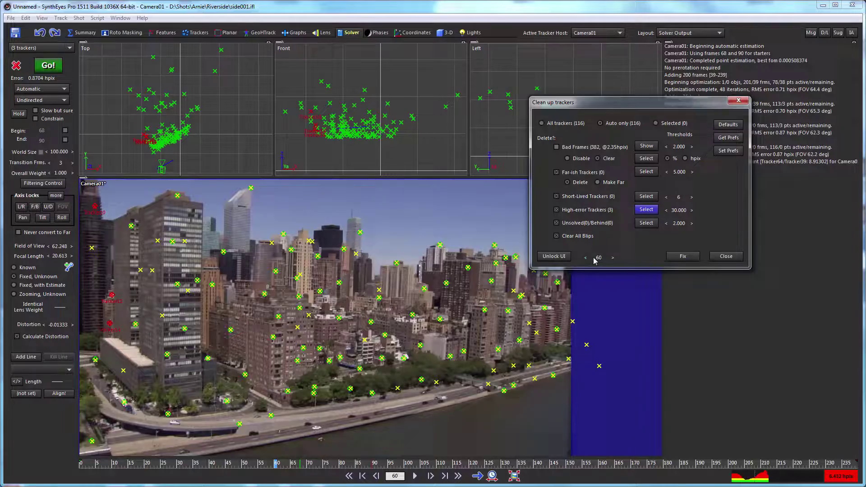
left_click_drag(593, 261, 424, 208)
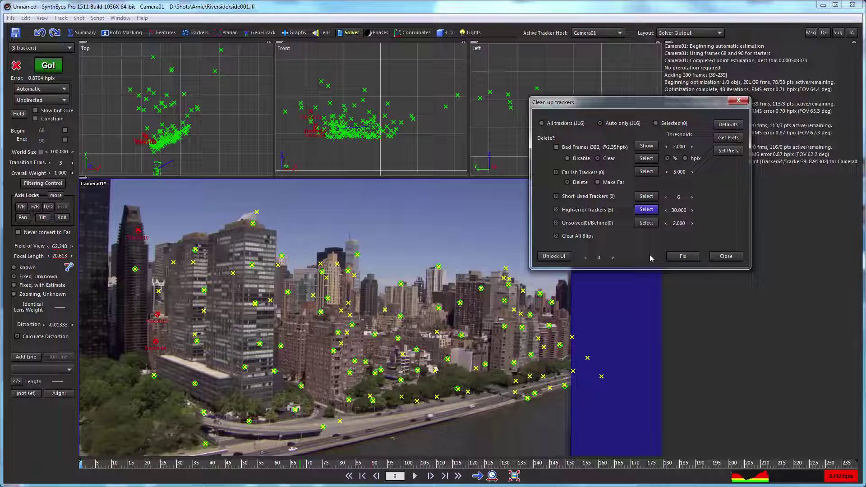
left_click(682, 256)
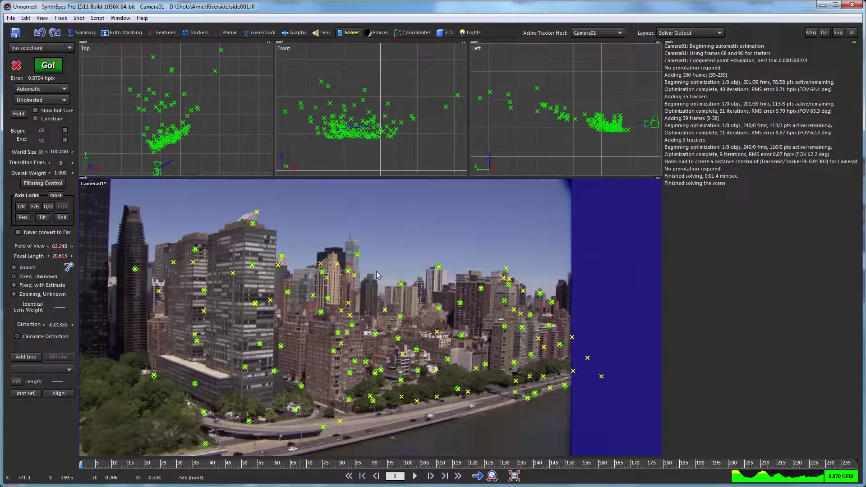
Re-solve the camera to 0.7951 pixel error, play the shot to verify, and return to frame 0.
left_click(52, 66)
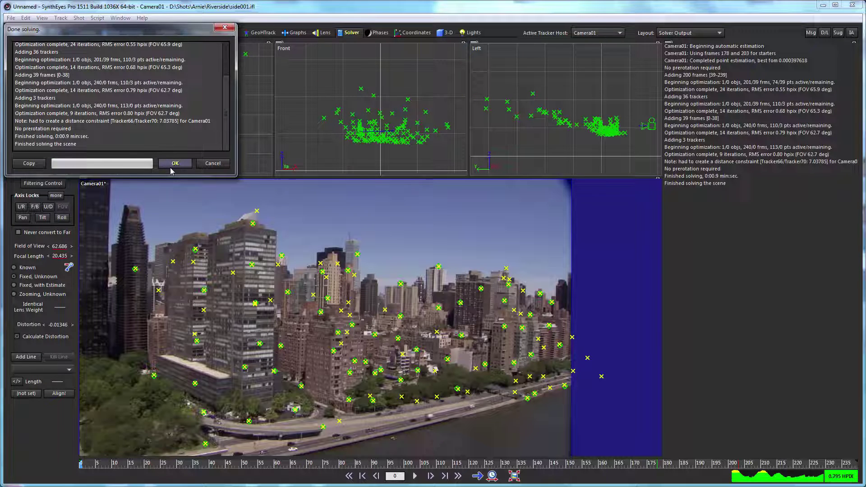
left_click(172, 165)
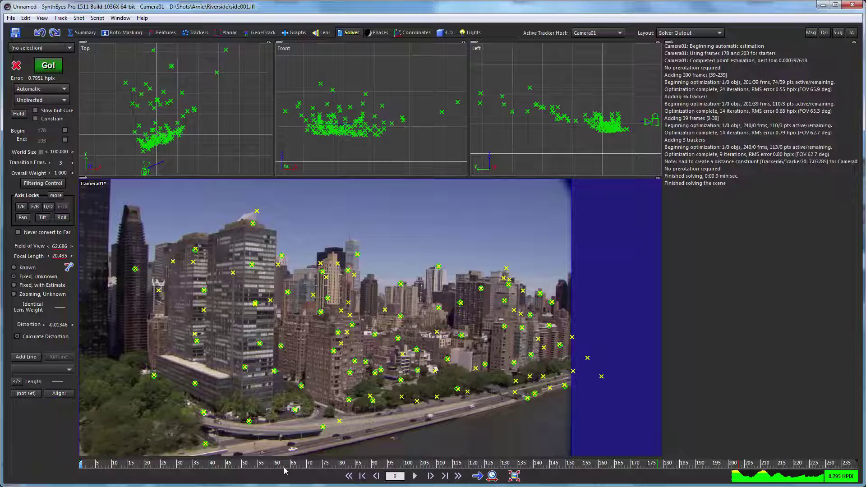
key("space")
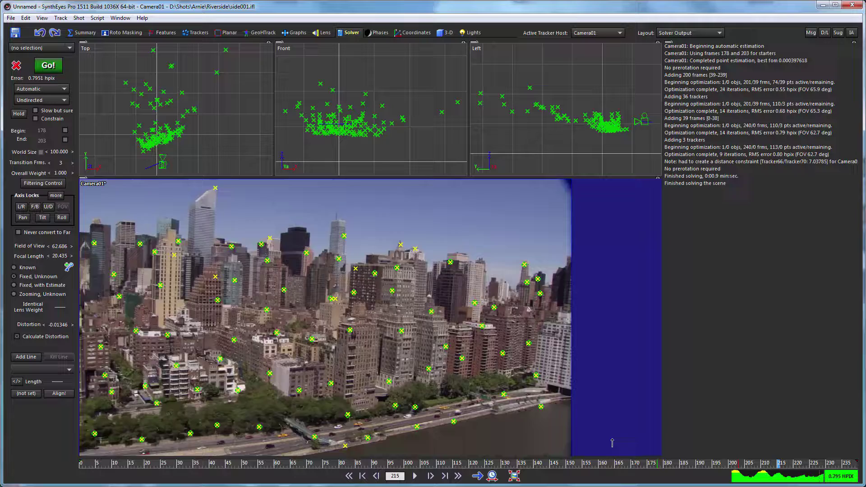
key("space")
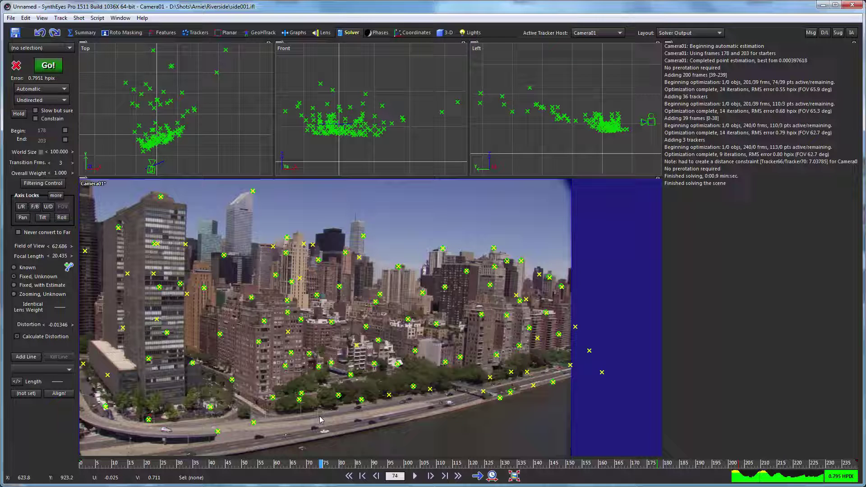
left_click_drag(201, 467, 75, 466)
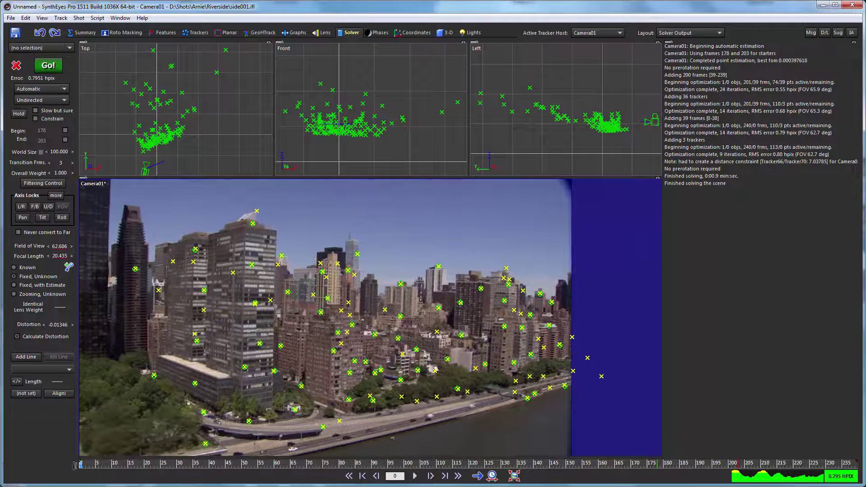
From the Summary room, apply the Lens Workflow with the final output option.
left_click(86, 33)
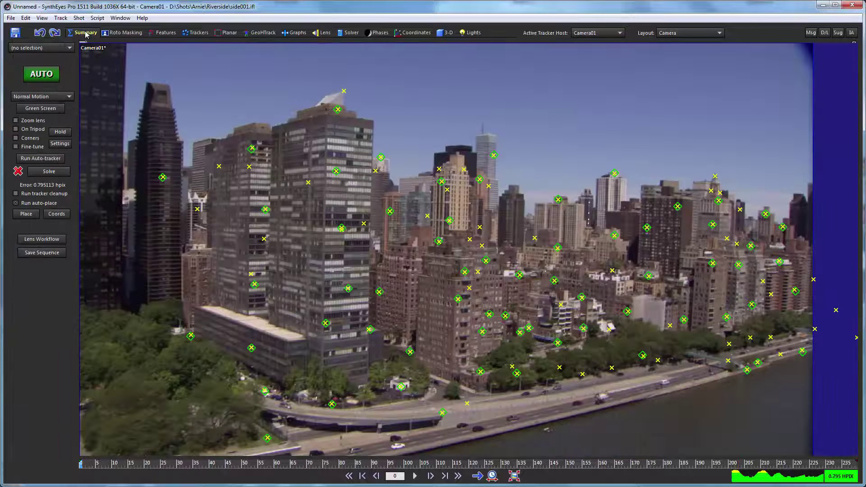
left_click(38, 243)
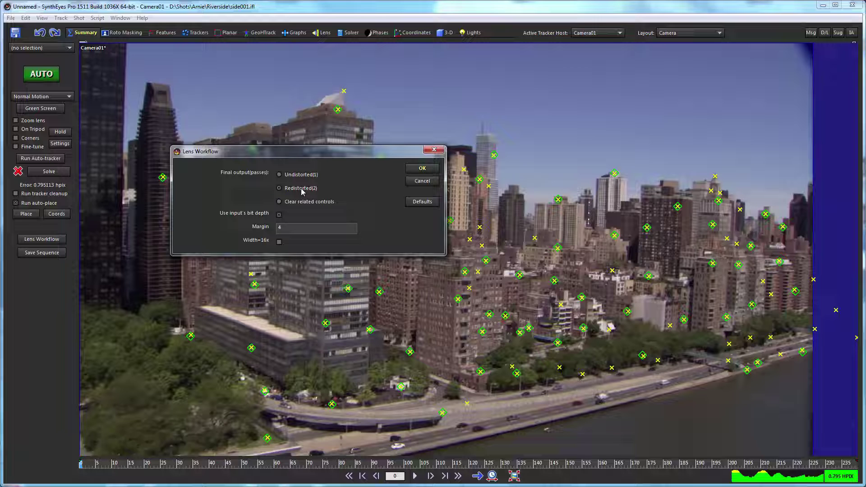
left_click(410, 169)
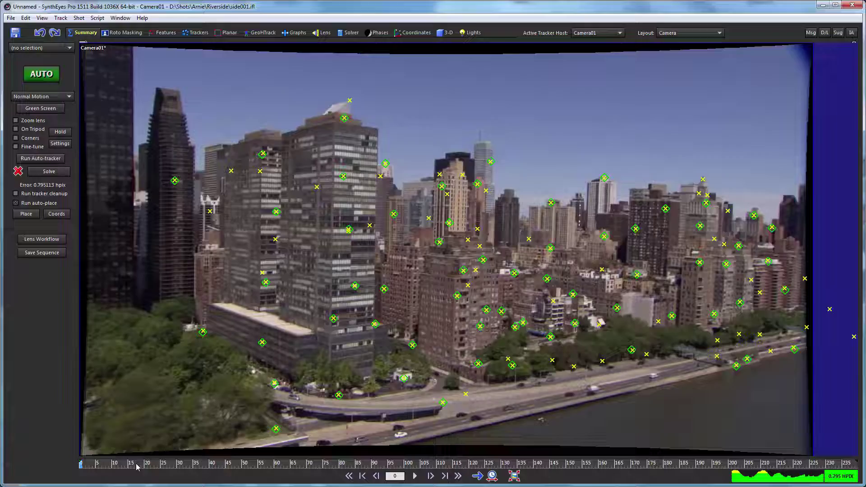
Check the corrected image at frame 73, then enter the Planar room back at frame 0.
left_click_drag(139, 464, 504, 445)
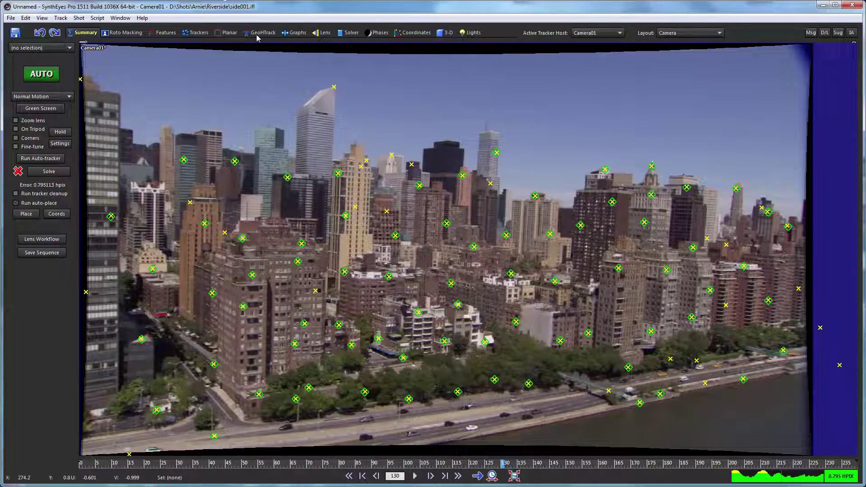
left_click(228, 32)
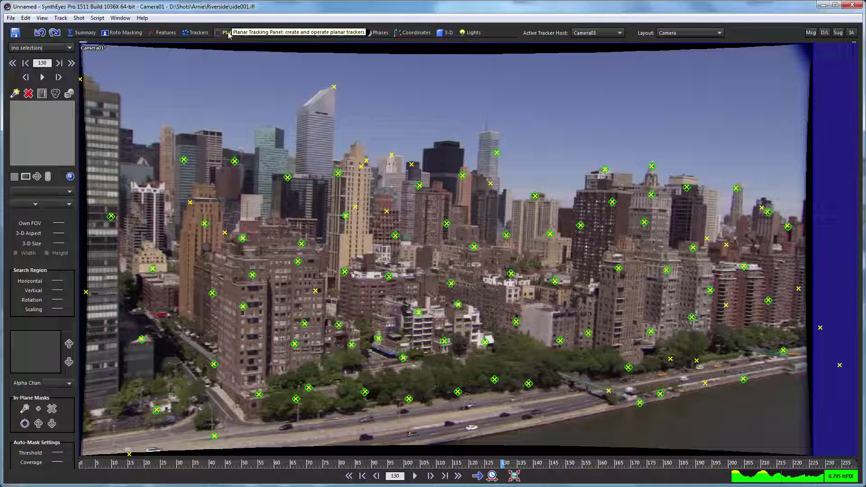
left_click_drag(338, 465, 2, 448)
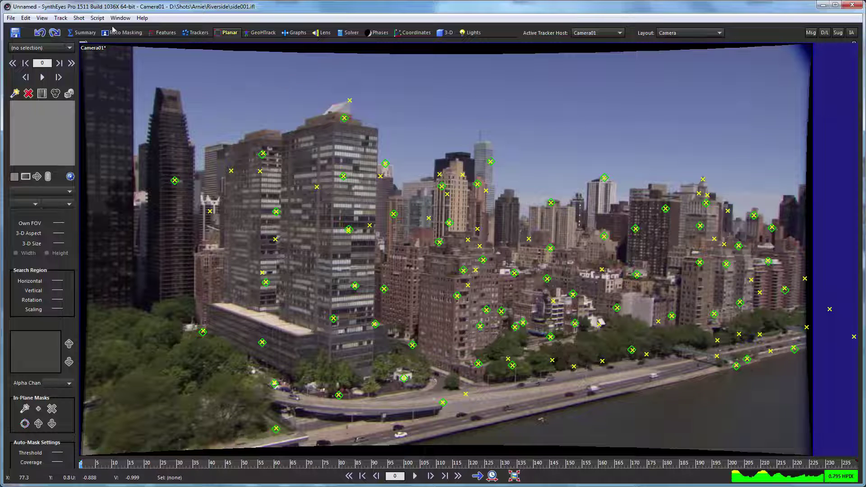
Run the Planar Tracking script Save Solved FOV as Known Seed.
left_click(97, 19)
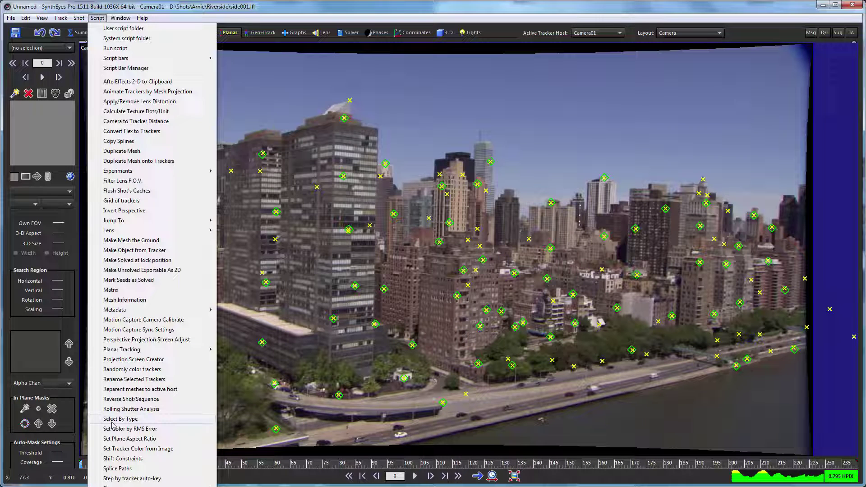
mouse_move(122, 354)
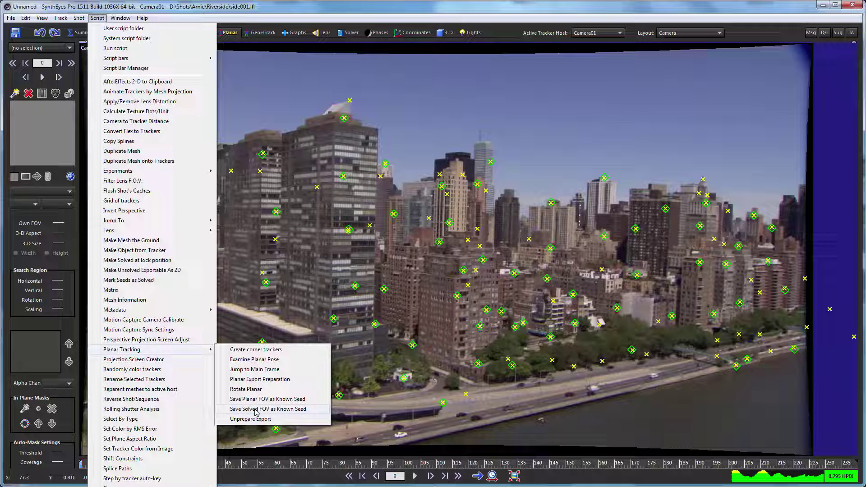
left_click(311, 409)
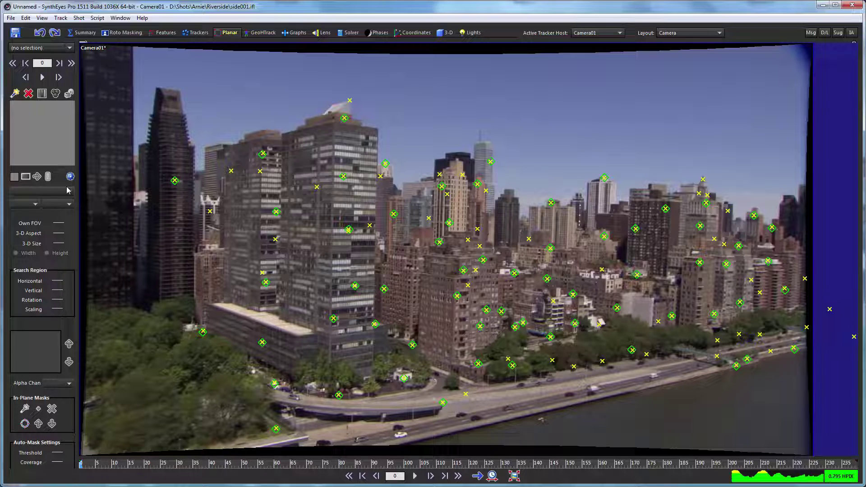
Start a new planar tracker with its mode set to 3D Known FOV.
left_click(14, 94)
left_click(13, 93)
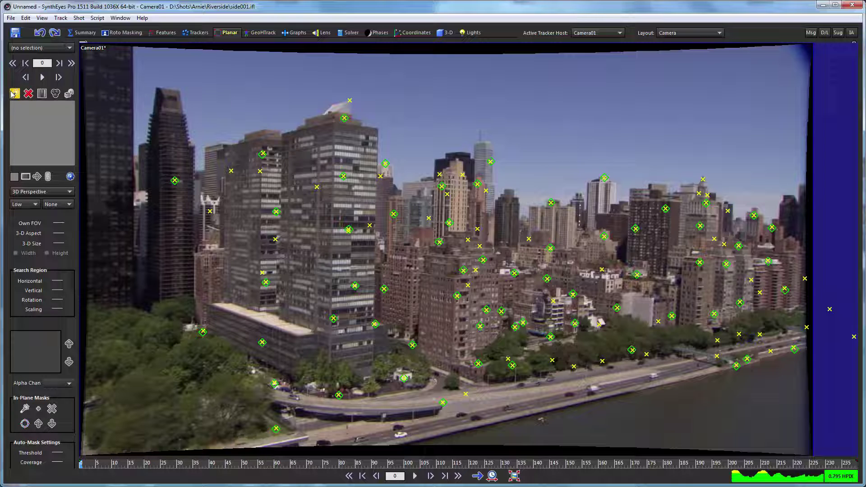
left_click(33, 193)
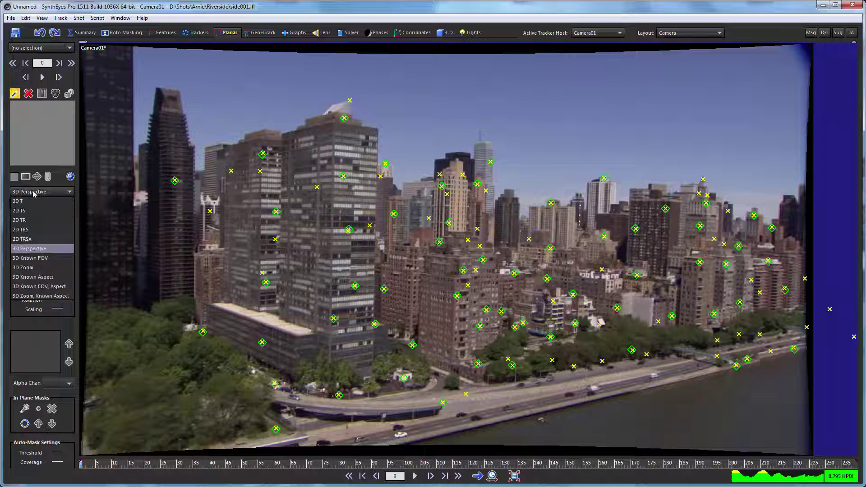
left_click(32, 258)
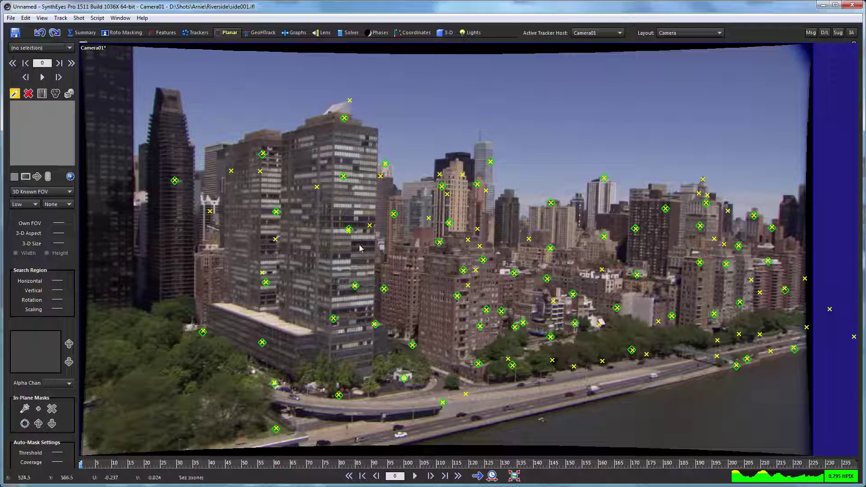
scroll(360, 248, "up", 3)
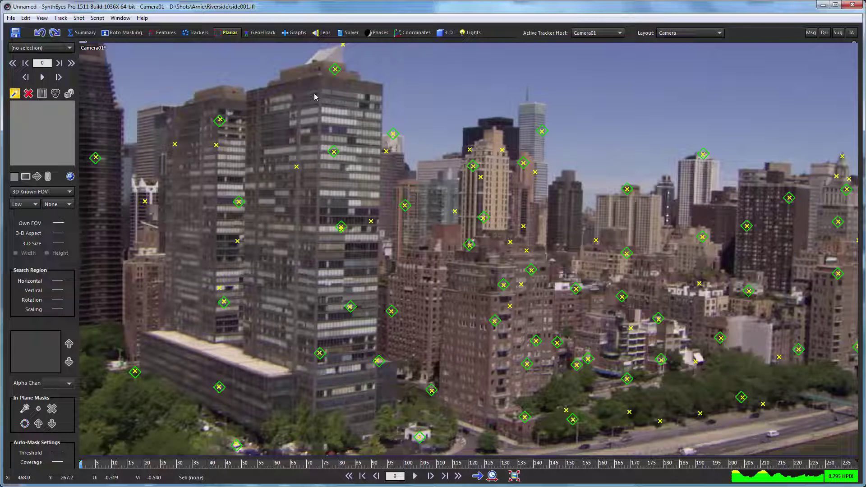
Place four corners on the tall building's front face to create Tracker121, then adjust the bottom-right corner.
left_click(319, 75)
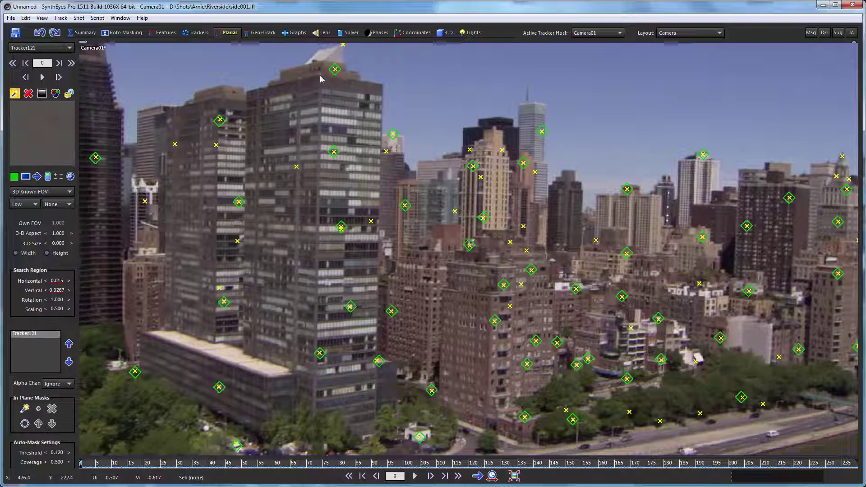
left_click(383, 86)
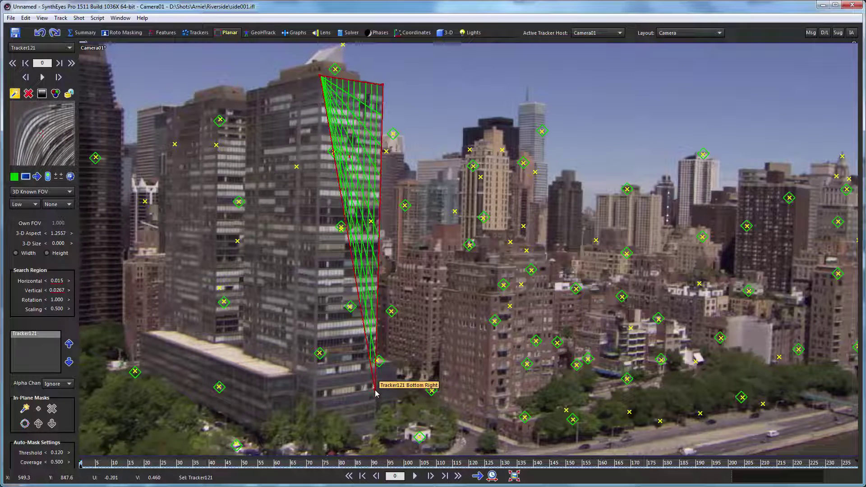
left_click(375, 390)
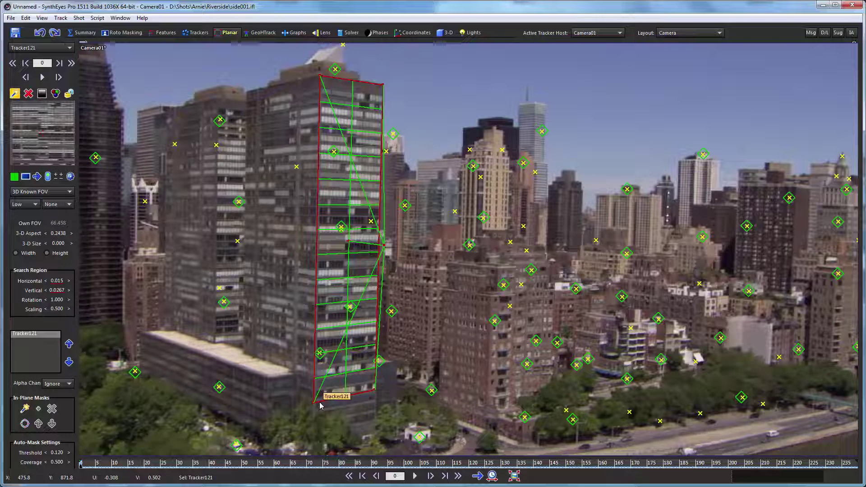
left_click(320, 405)
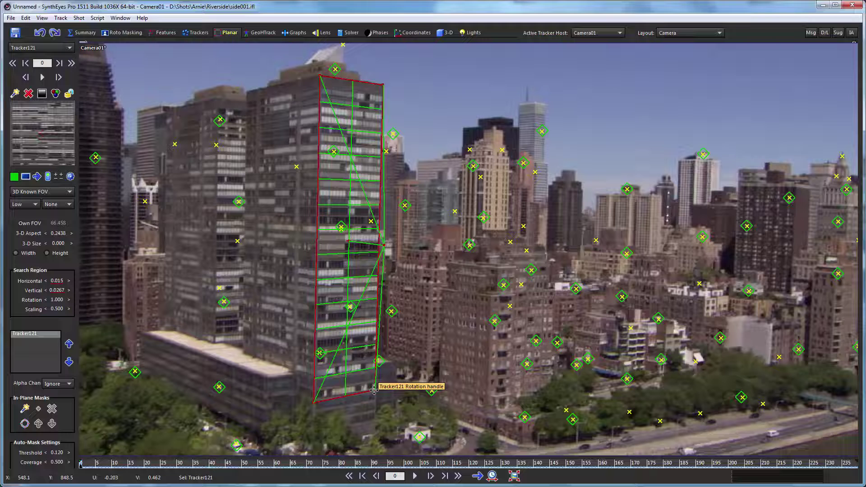
left_click_drag(375, 390, 381, 398)
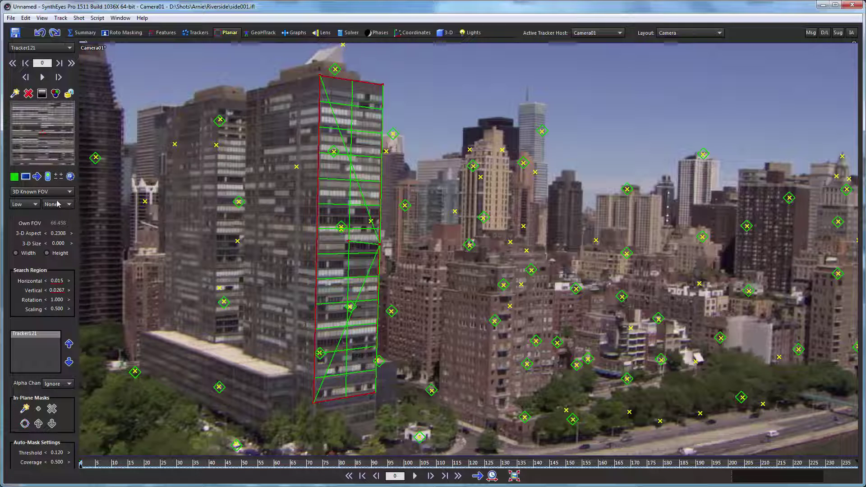
Set Tracker121's detail sensitivity to High and track it forward, stopping at frame 143.
left_click(25, 204)
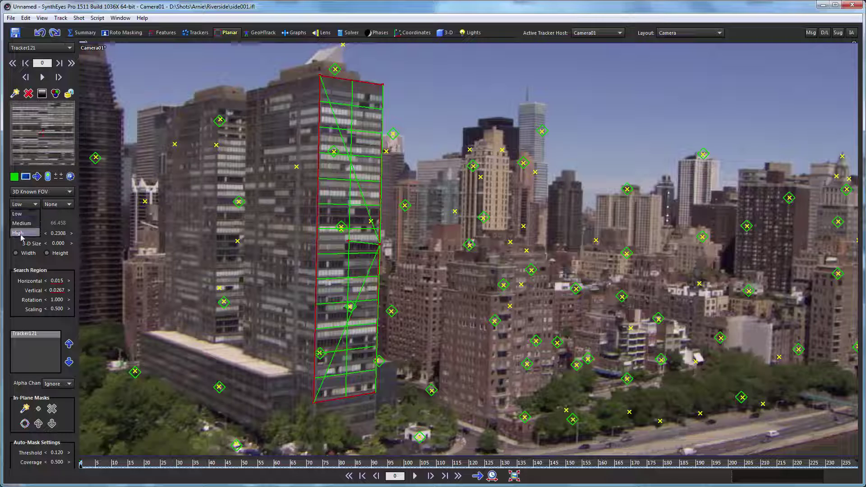
left_click(18, 233)
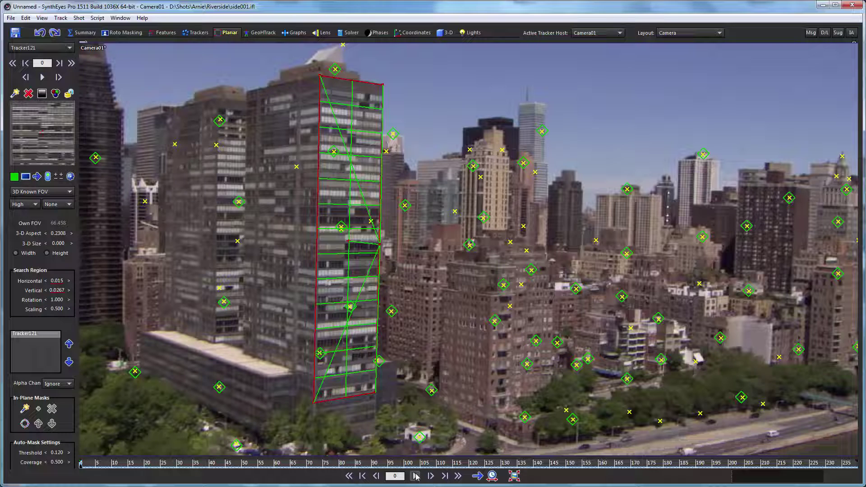
left_click(414, 476)
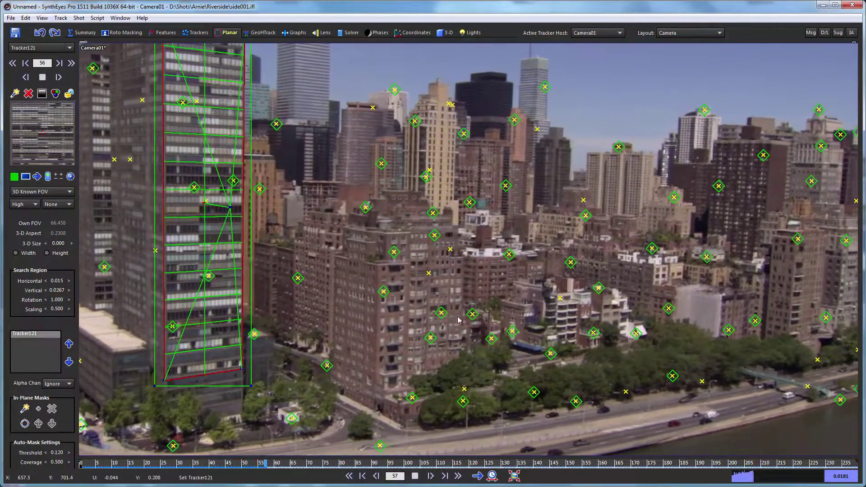
scroll(430, 367, "down", 1)
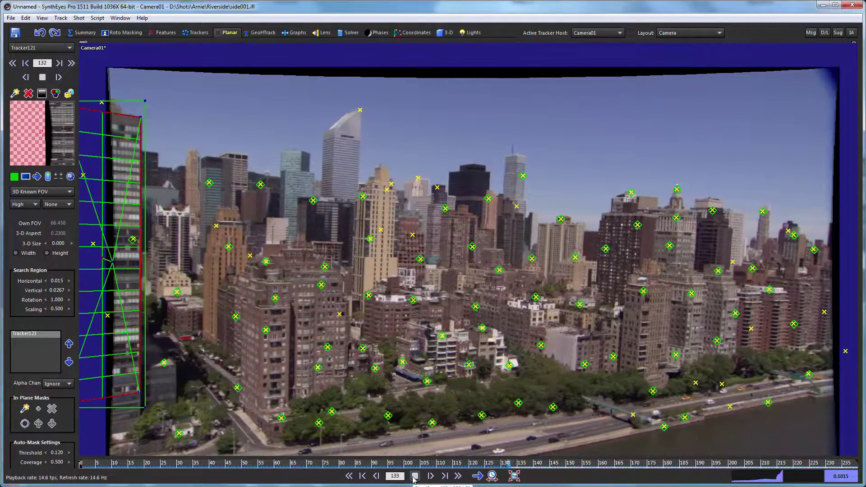
left_click(415, 476)
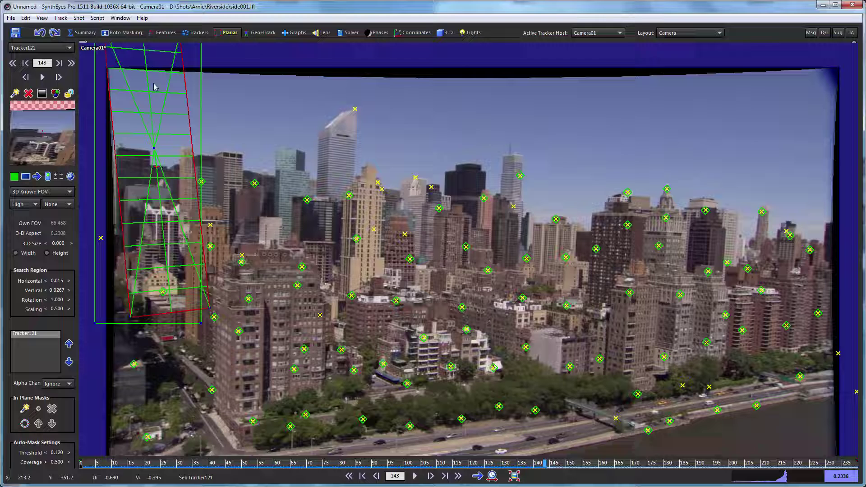
Find frame 139 in the Graphs room, disable Tracker121 there, and lock its planar track.
left_click(294, 32)
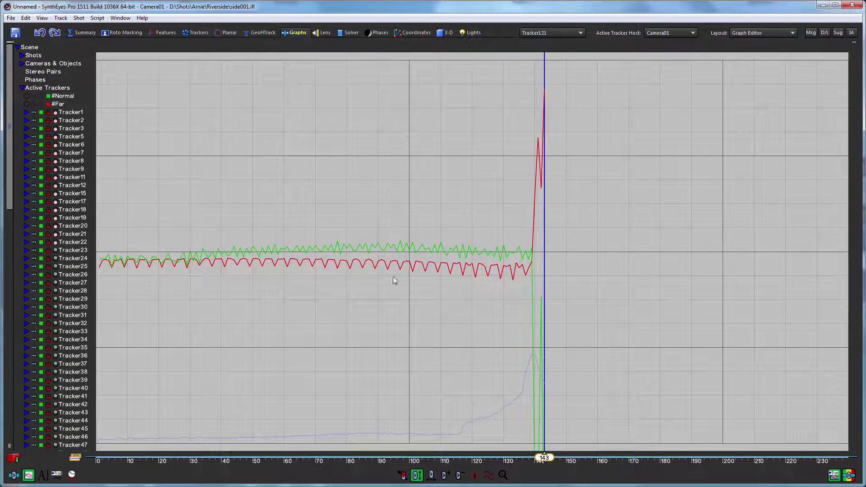
mouse_move(543, 459)
left_mouse_down()
mouse_move(519, 459)
mouse_move(533, 459)
left_mouse_up()
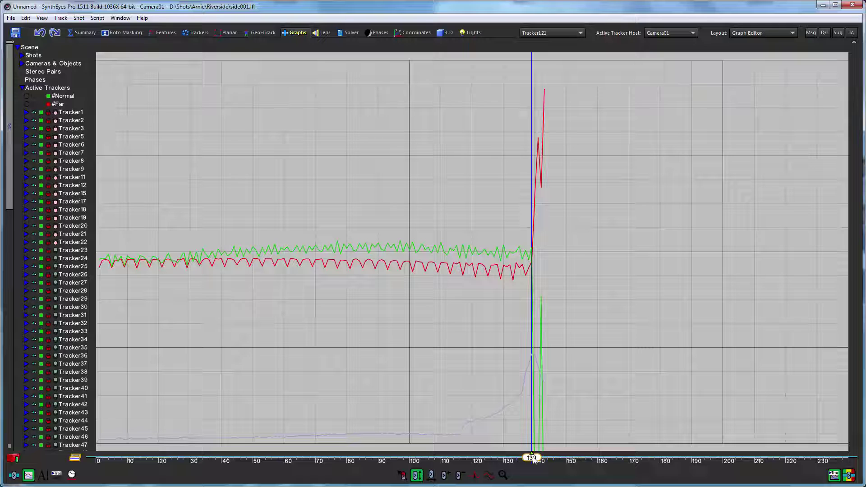
left_click(235, 31)
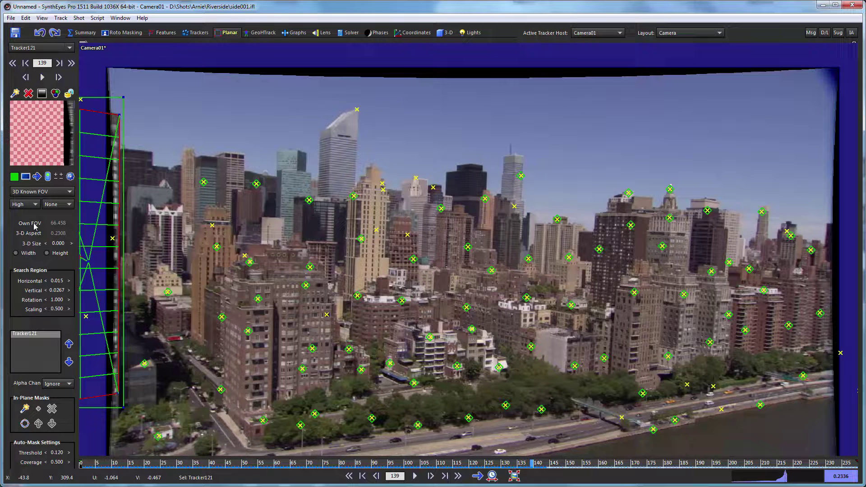
left_click(47, 177)
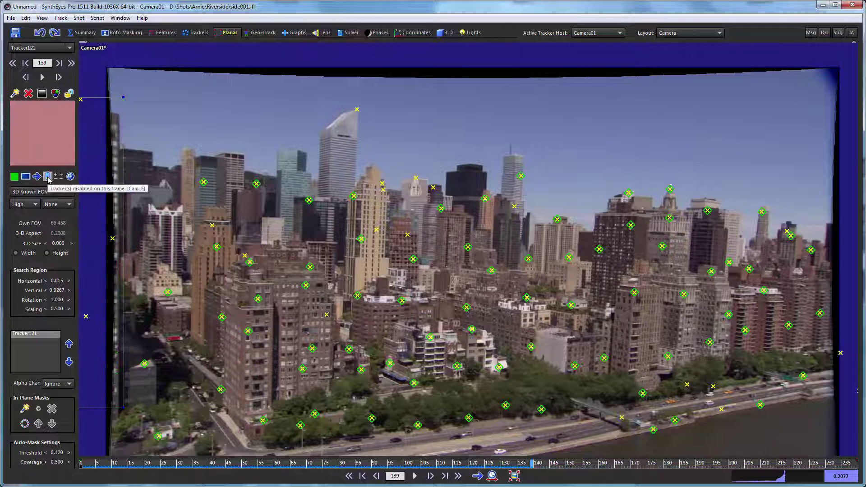
left_click(68, 95)
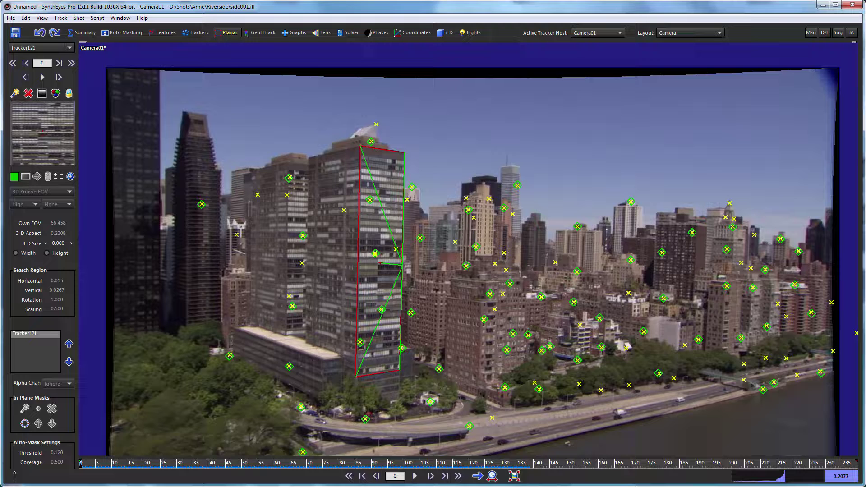
Switch to the Quad layout, scrub the solved camera through the shot, and return to frame 0.
left_click(663, 35)
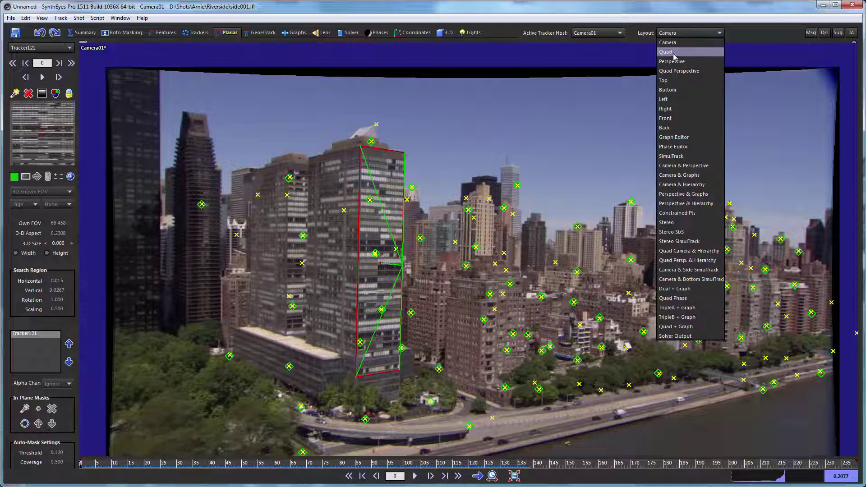
left_click(666, 52)
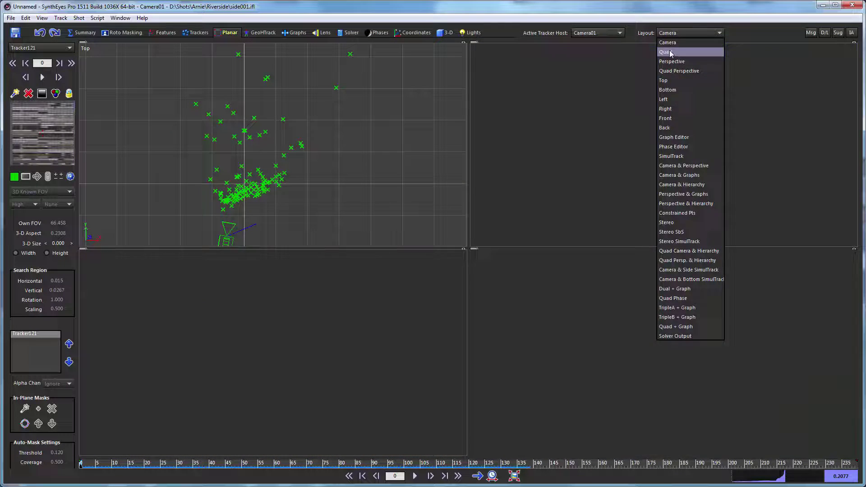
scroll(223, 119, "down", 5)
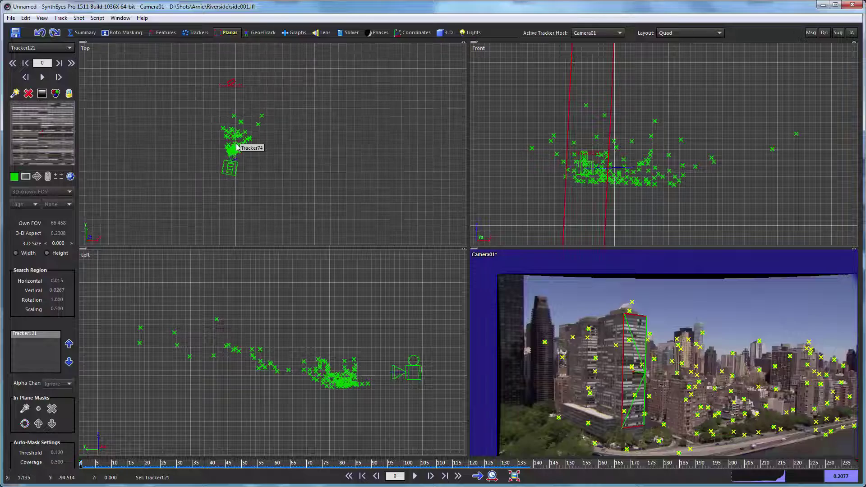
left_click_drag(96, 465, 228, 465)
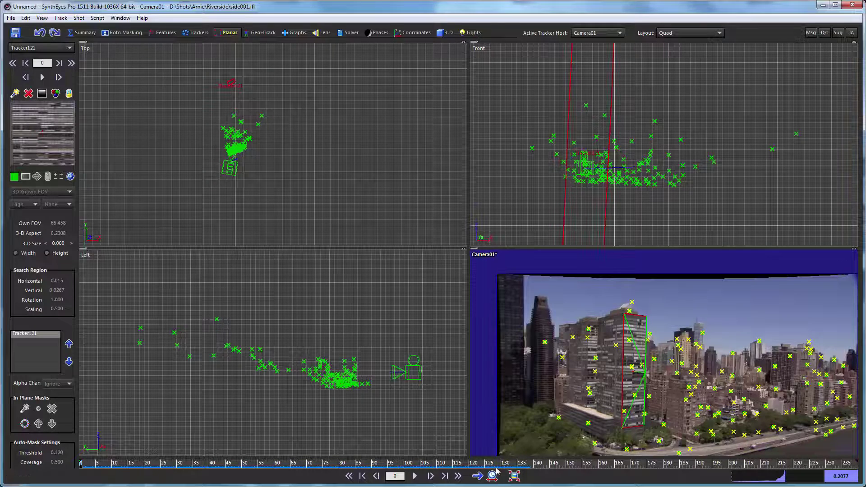
left_click_drag(511, 466, 179, 464)
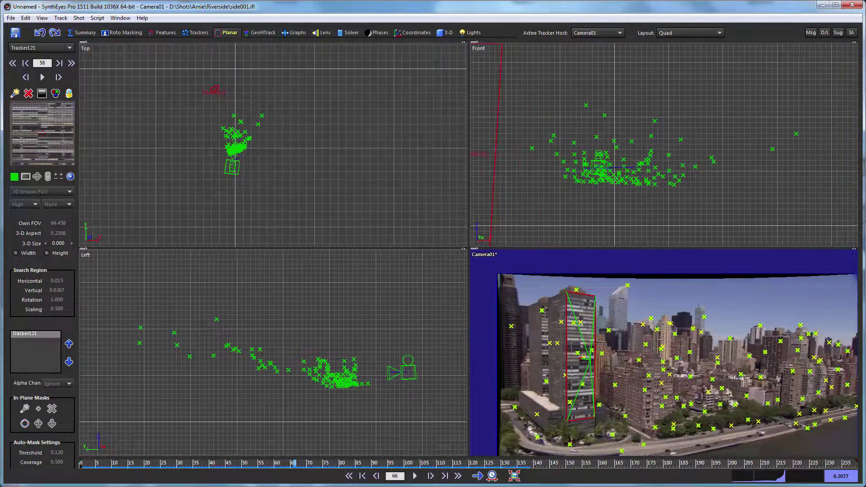
key("Home")
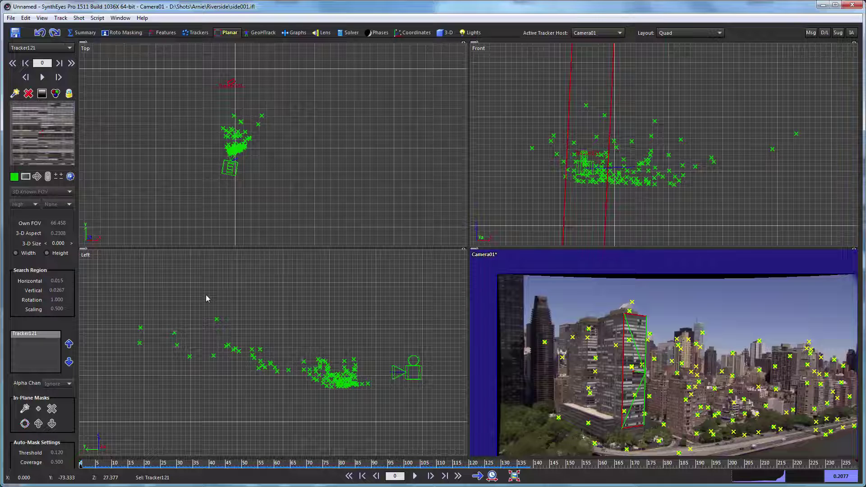
Export AfterEffects Javascript over river.jsx with New project - Run now for CC 2015.
left_click(11, 18)
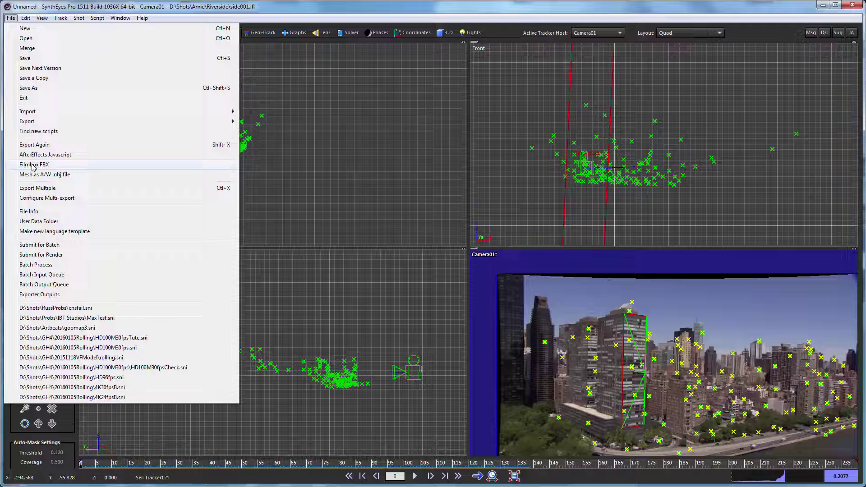
mouse_move(45, 121)
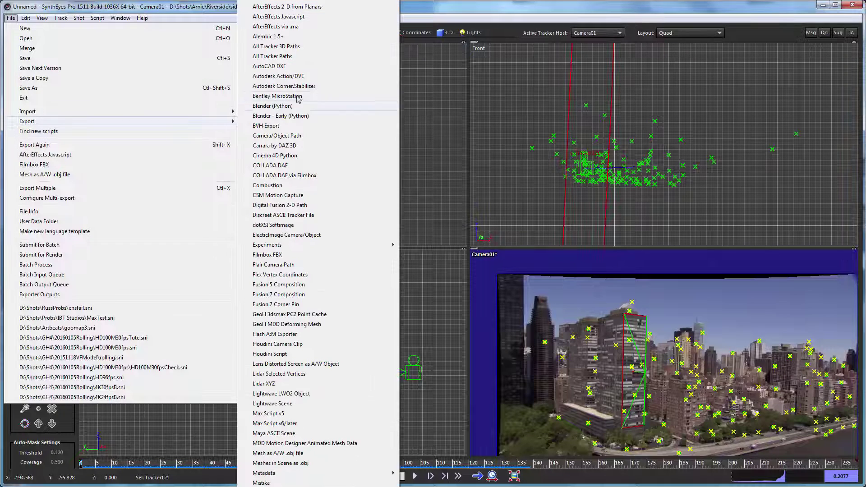
left_click(279, 16)
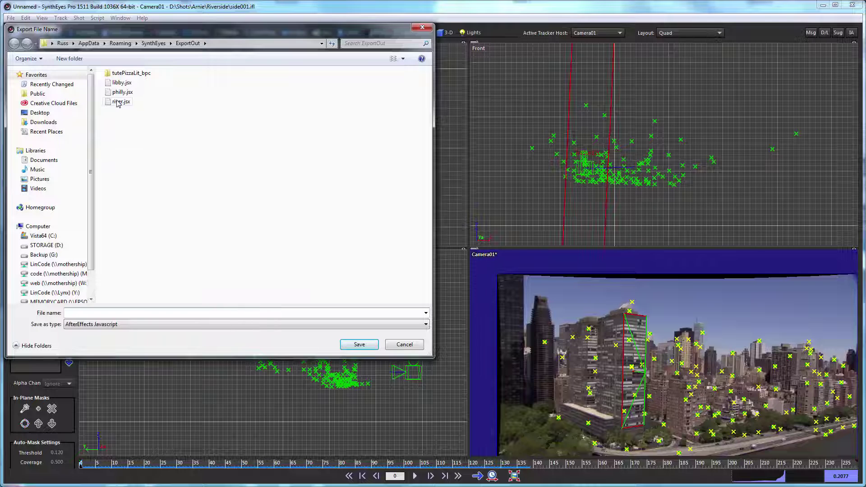
left_click(117, 103)
left_click(350, 346)
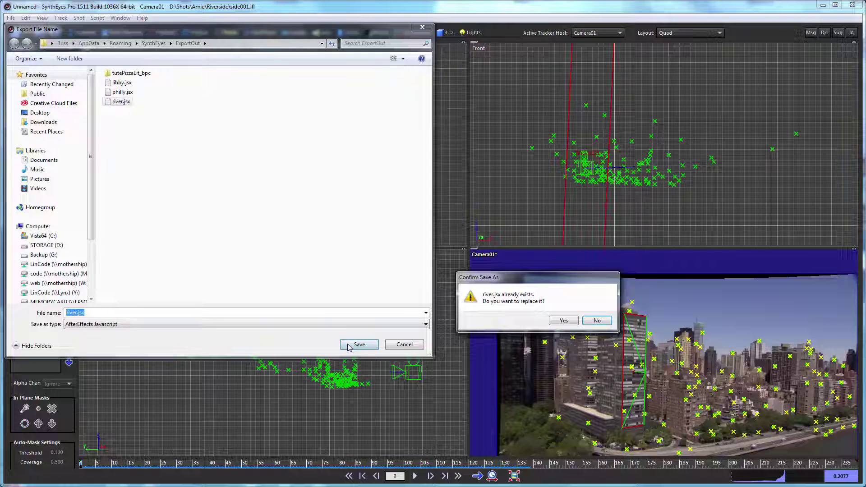
left_click(561, 321)
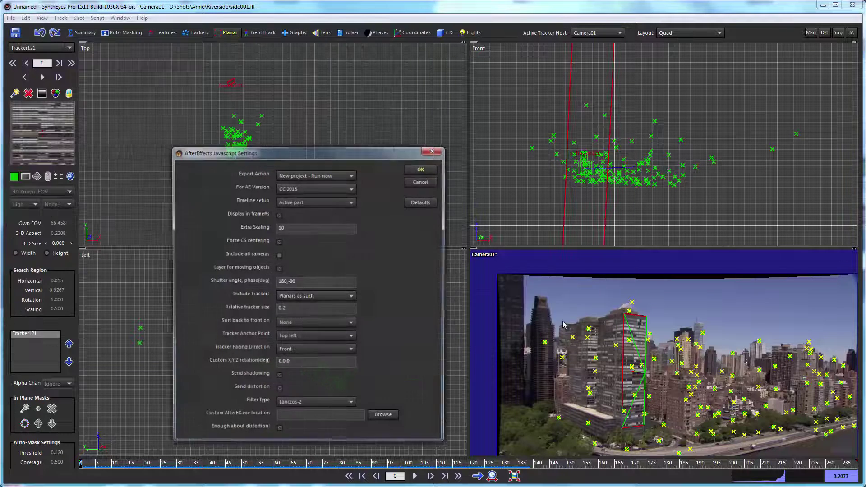
left_click_drag(295, 155, 267, 96)
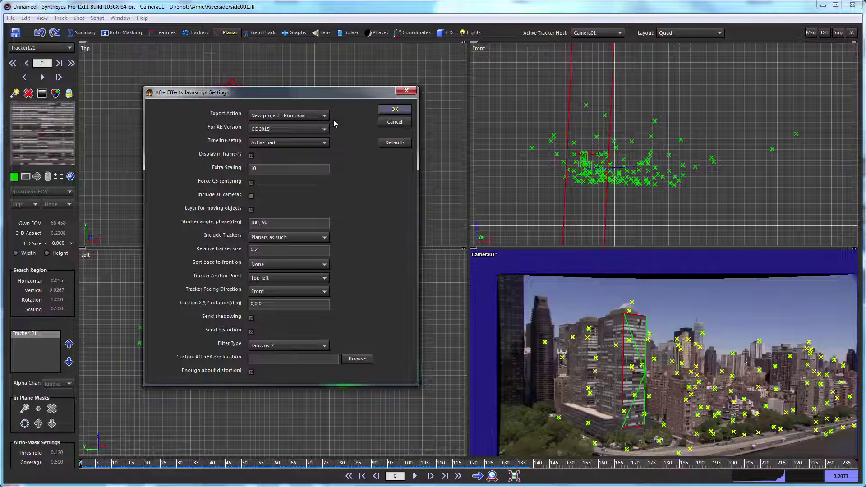
left_click(394, 111)
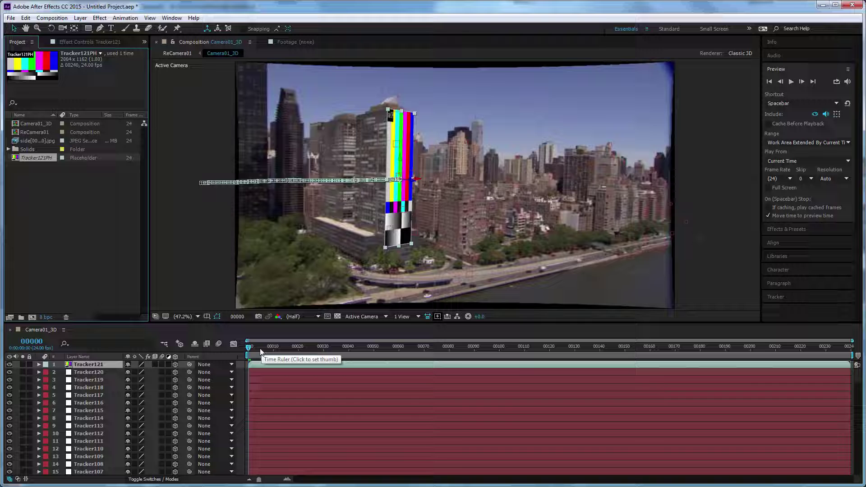
Preview the comp, jump to frame 170, and show the title and action safe guides.
key("space")
left_click(673, 346)
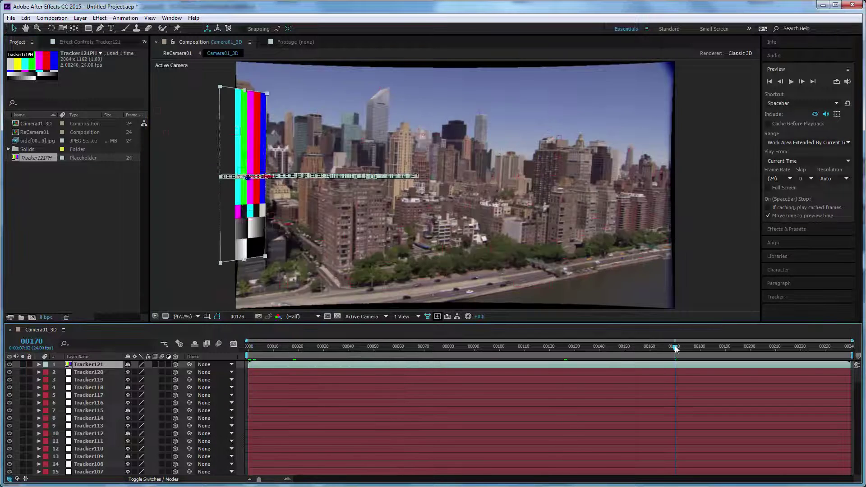
key("apostrophe")
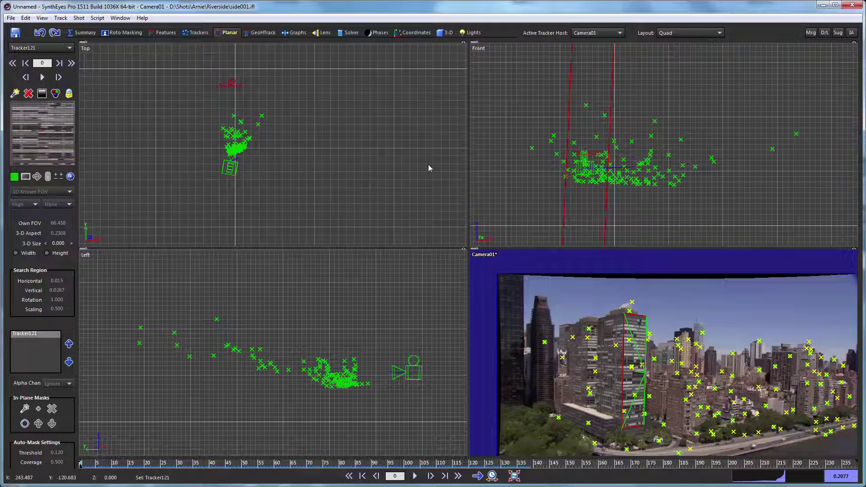
Uncheck Exportable for all selected trackers in the Coordinates room, then select Tracker121.
key("ctrl+a")
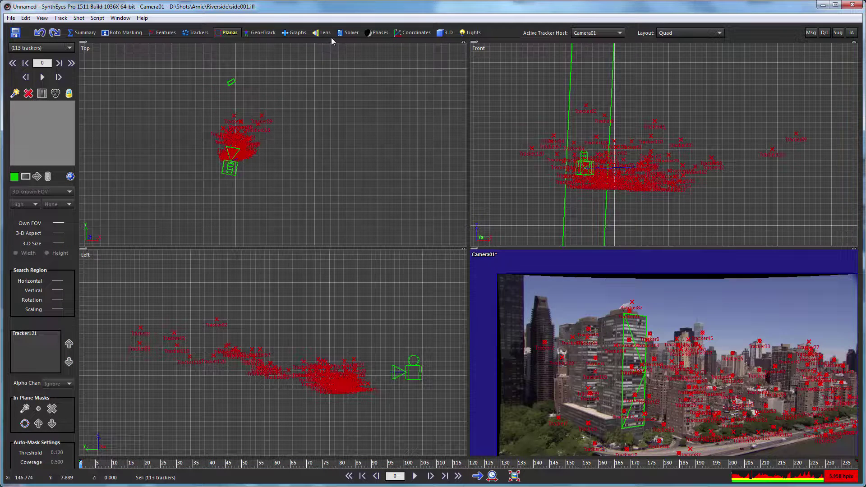
left_click(411, 33)
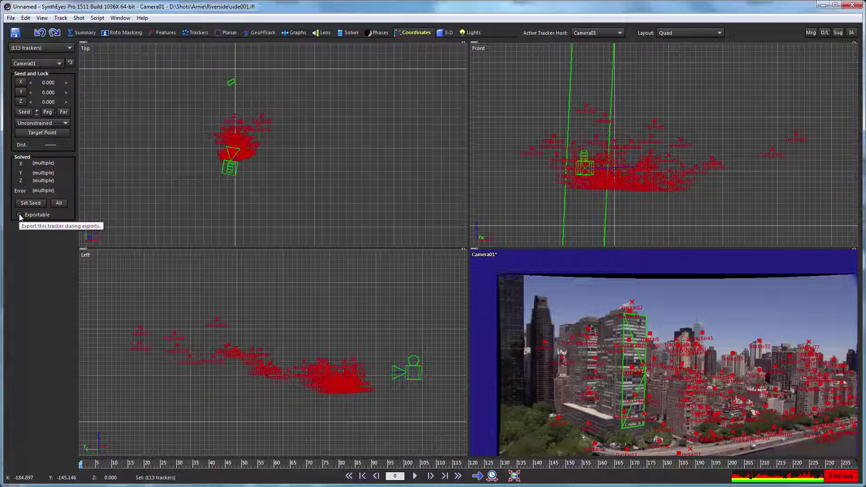
left_click(20, 215)
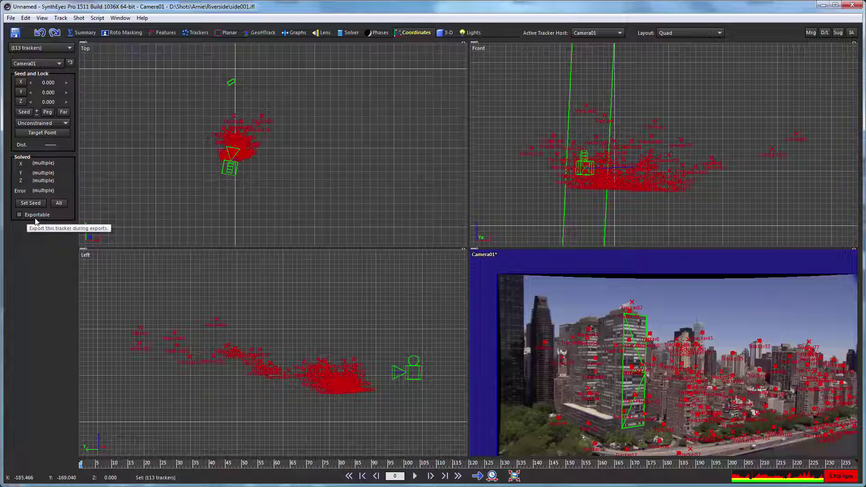
left_click(355, 309)
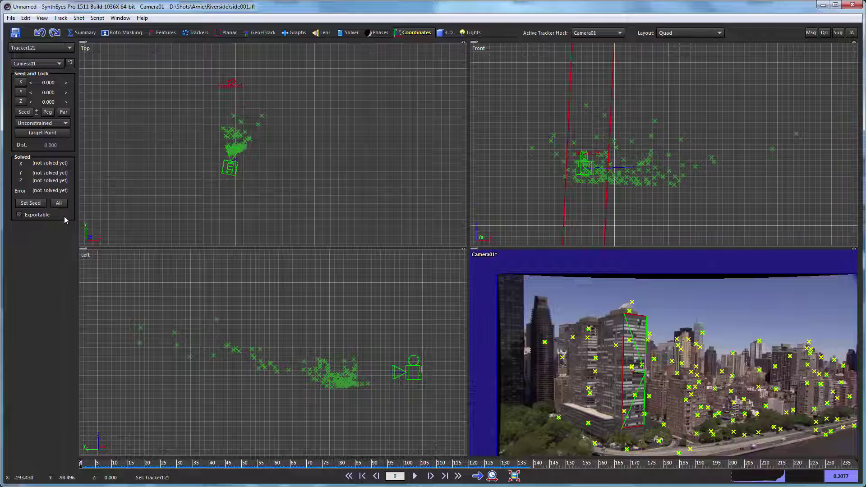
Export Again, discard the old After Effects project, scrub to frame 78, and play the preview.
left_click(10, 18)
left_click(32, 144)
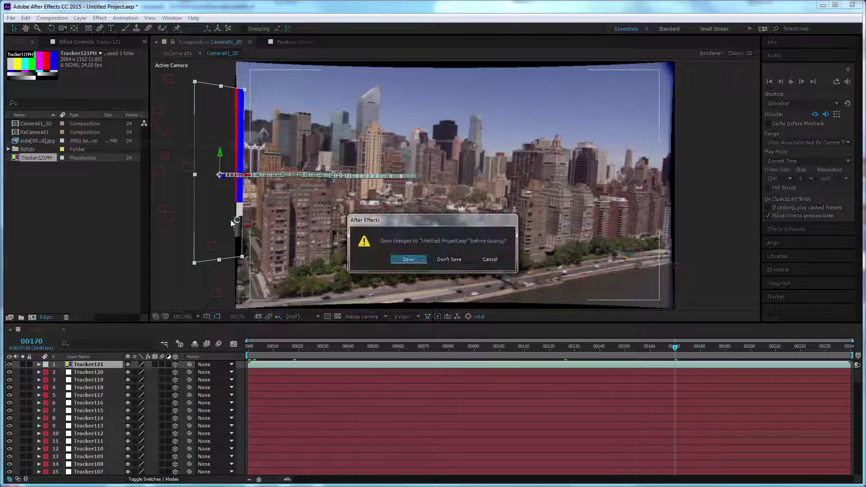
left_click(448, 260)
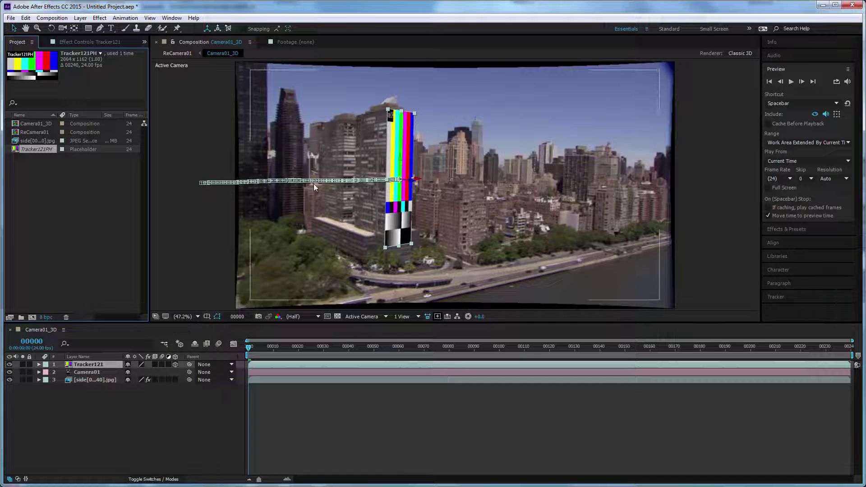
left_click_drag(253, 347, 219, 344)
left_click(790, 83)
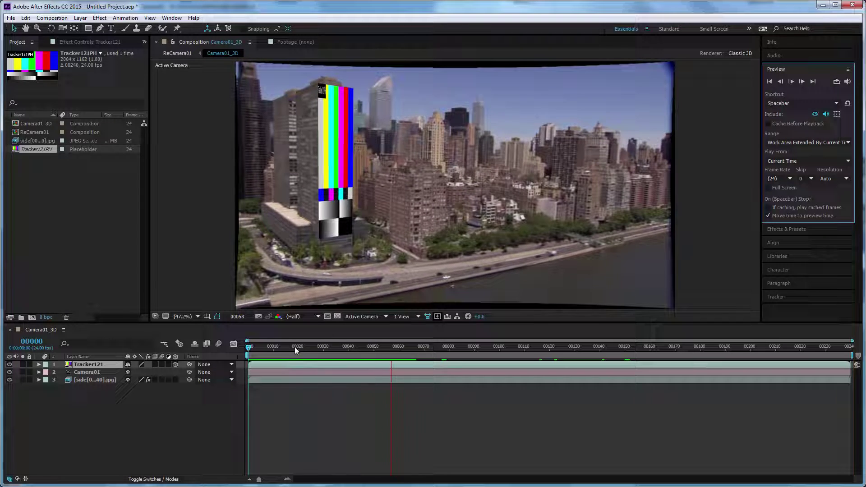
Stop playback and lower Tracker121's Transform Opacity to 39%.
left_click(789, 81)
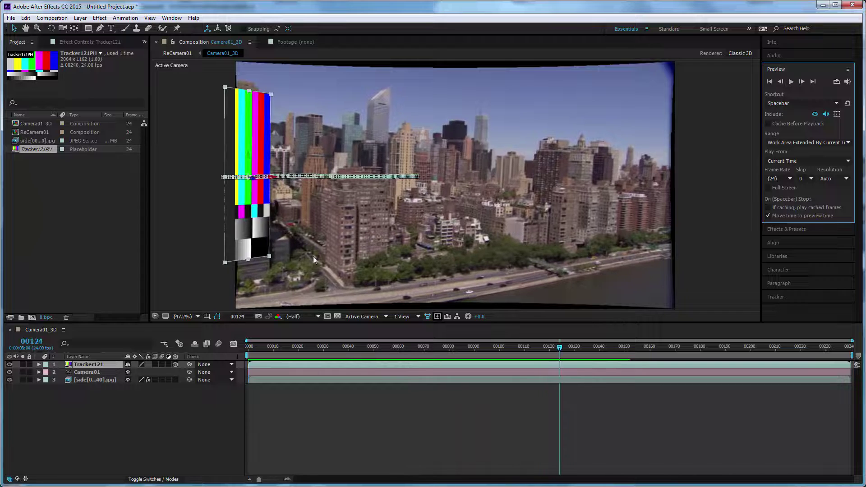
left_click(39, 364)
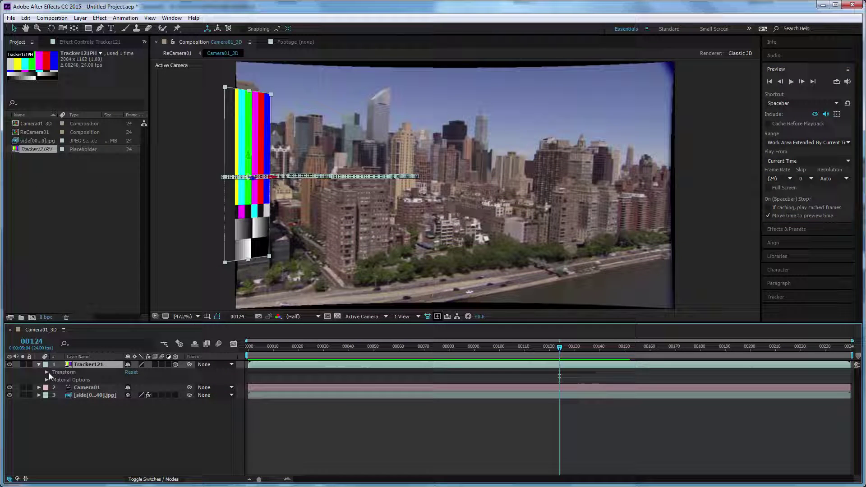
left_click(46, 372)
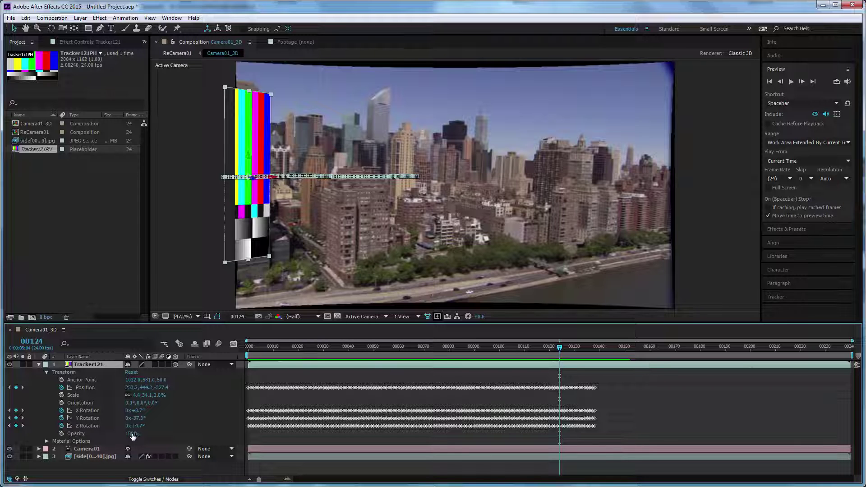
left_click_drag(132, 434, 105, 437)
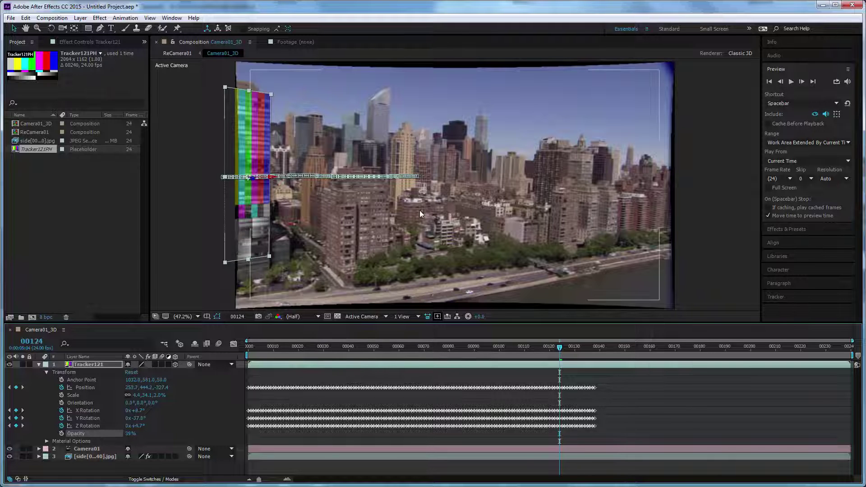
Play the comp from the first frame and stop at frame 194.
left_click(768, 81)
left_click(790, 82)
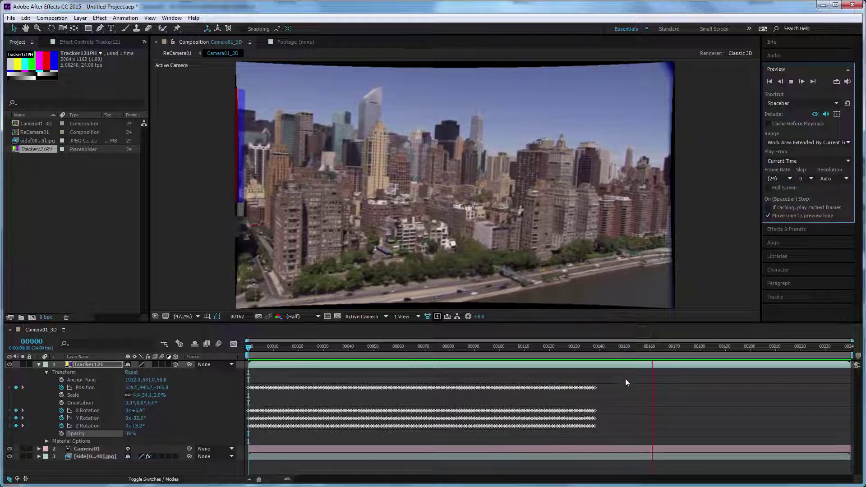
left_click(791, 82)
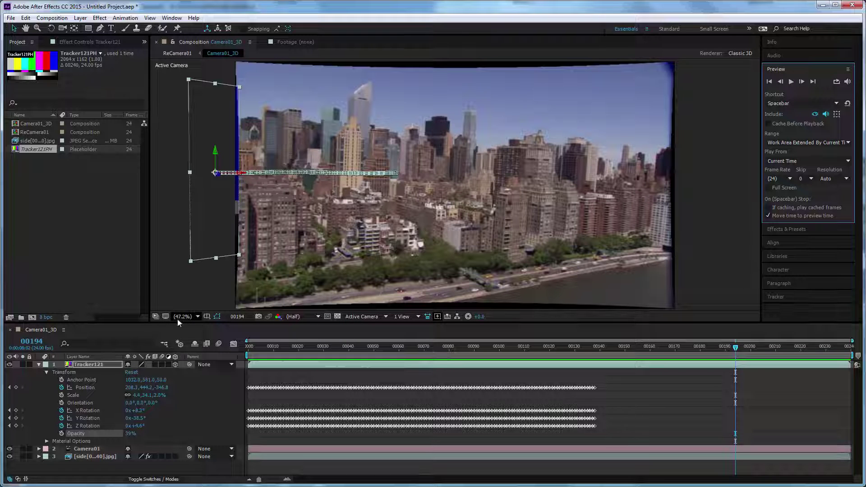
scroll(269, 186, "up", 4)
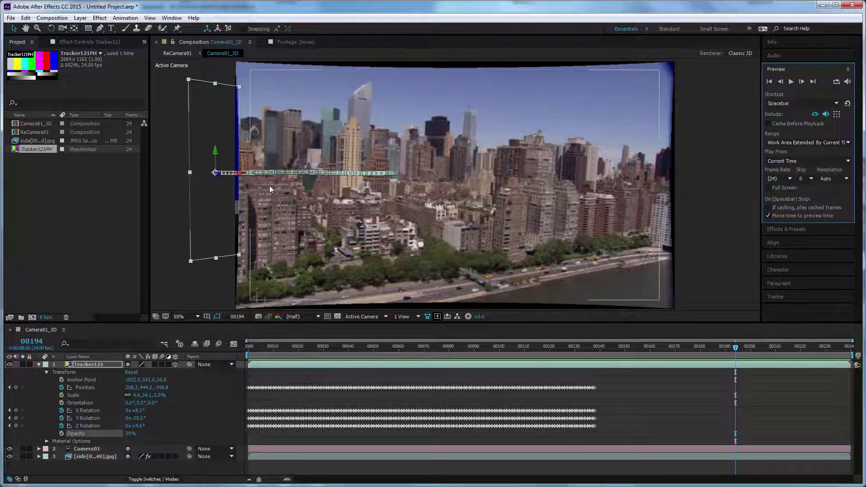
scroll(269, 189, "up", 1)
key("h")
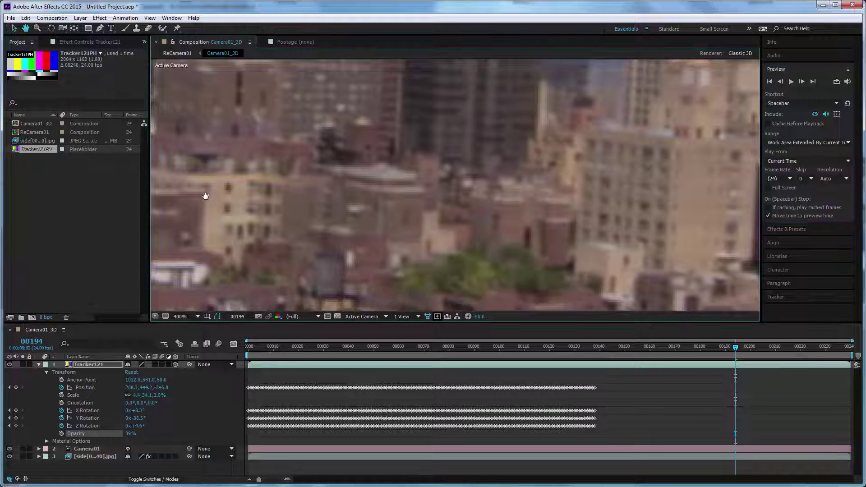
left_click_drag(405, 202, 652, 209)
left_click_drag(329, 198, 446, 200)
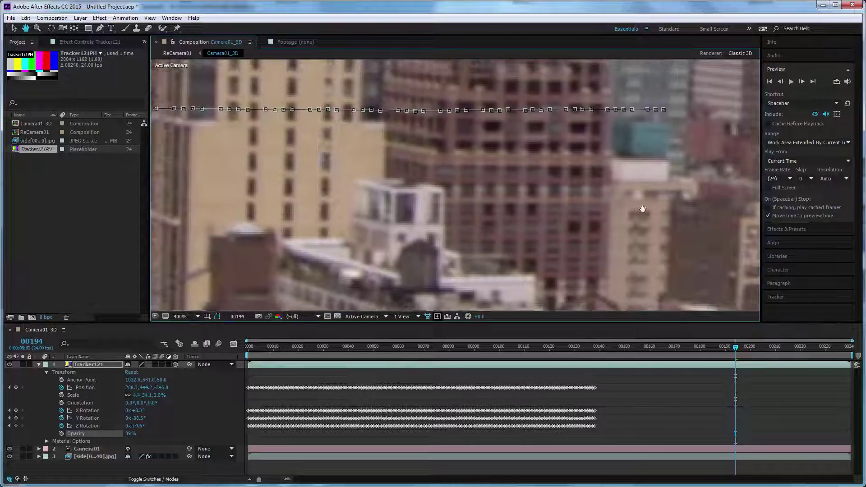
left_click_drag(180, 191, 297, 194)
left_click_drag(196, 185, 440, 197)
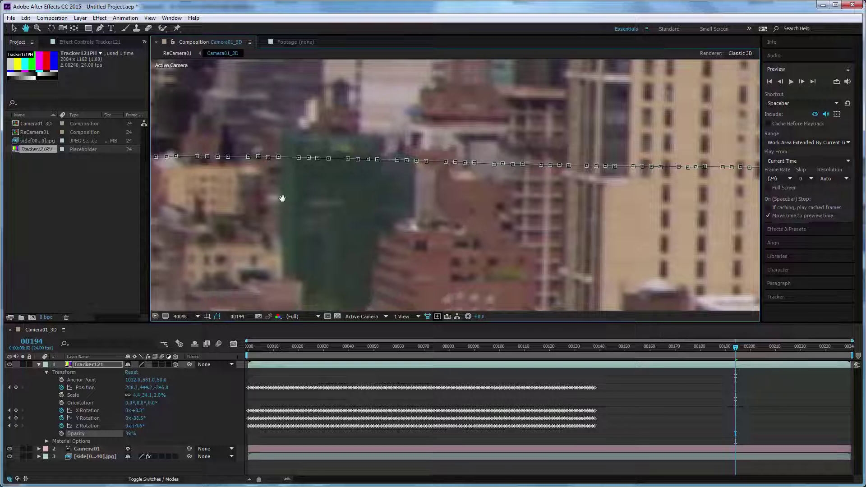
left_click_drag(280, 196, 406, 207)
left_click_drag(307, 201, 422, 213)
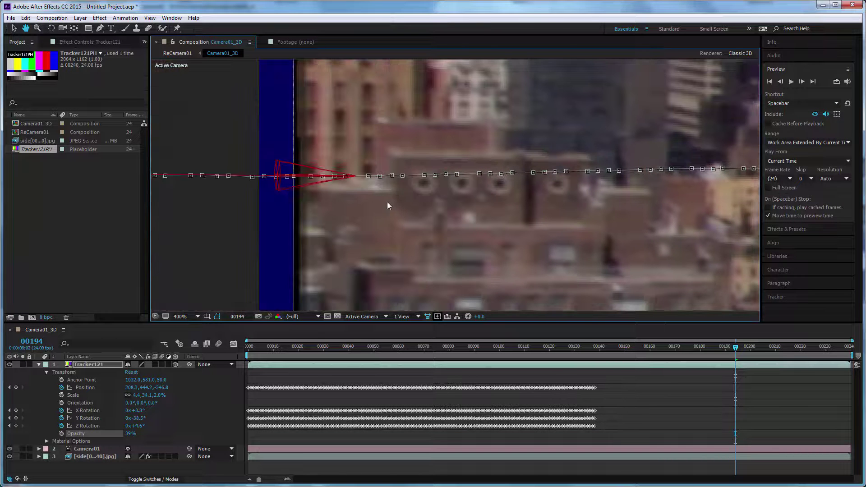
key("slash")
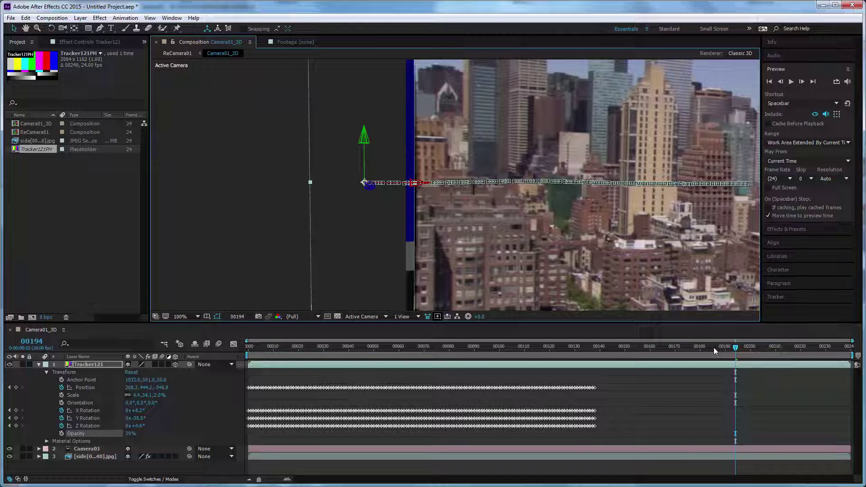
left_click_drag(713, 347, 548, 320)
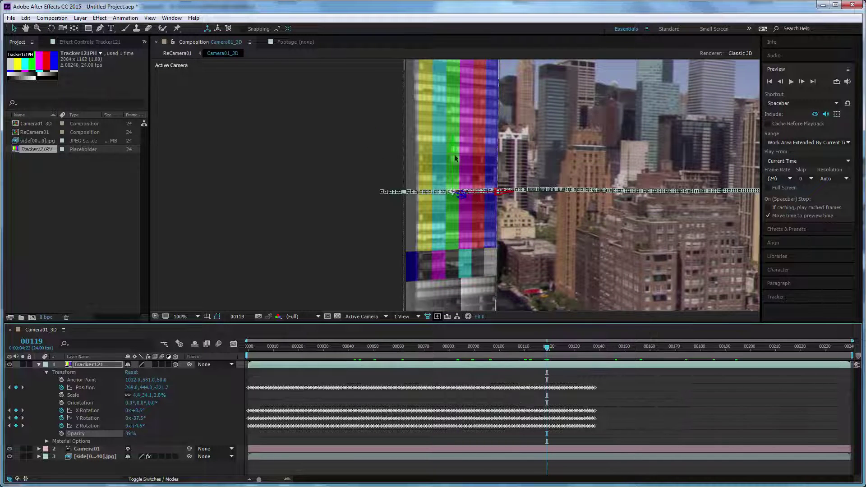
key("h")
left_click_drag(443, 125, 413, 135)
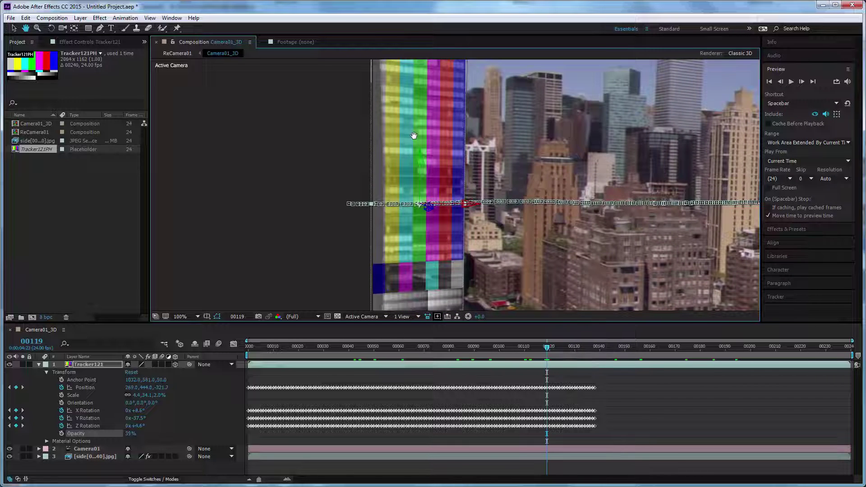
key("comma")
key("comma")
key("period")
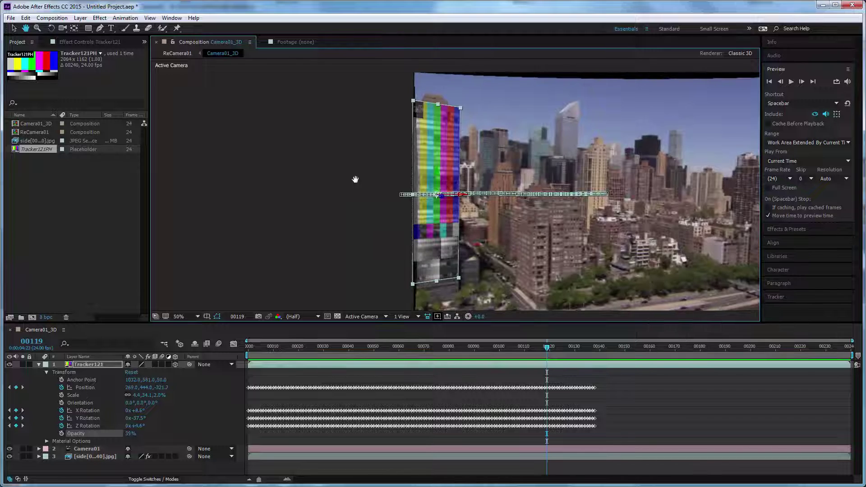
left_click(197, 317)
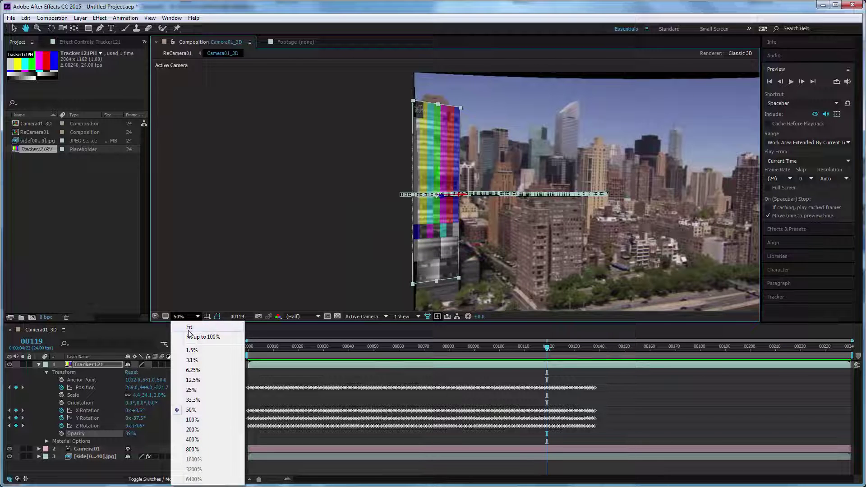
left_click(195, 282)
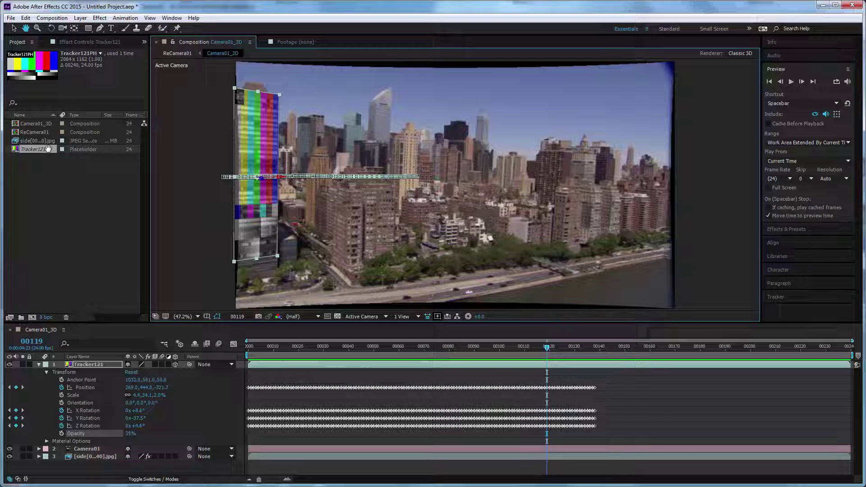
left_click(73, 125)
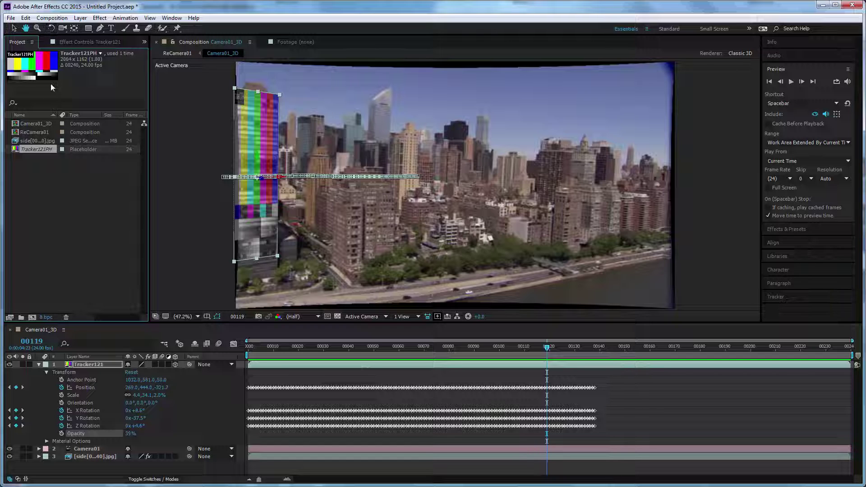
left_click(30, 141)
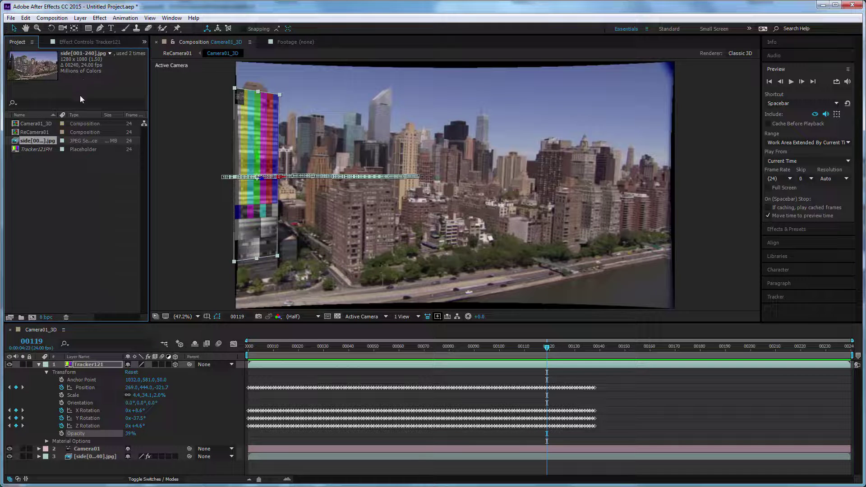
left_click(36, 124)
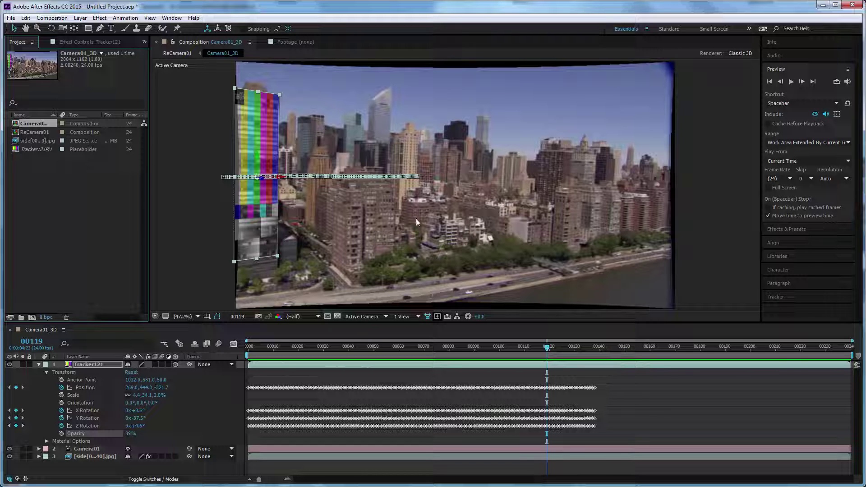
key("apostrophe")
Show side[001-240].jpg's SynthEyes Distortion in Effect Controls and collapse Tracker121's Transform properties.
left_click(88, 454)
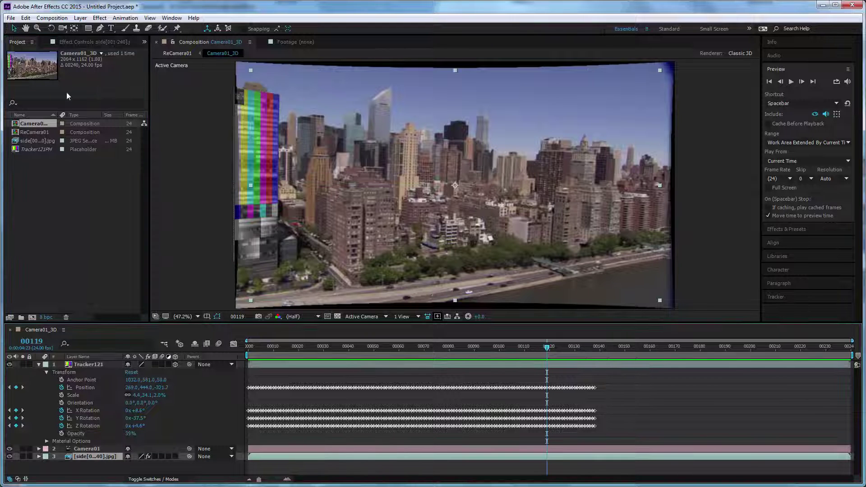
left_click(93, 41)
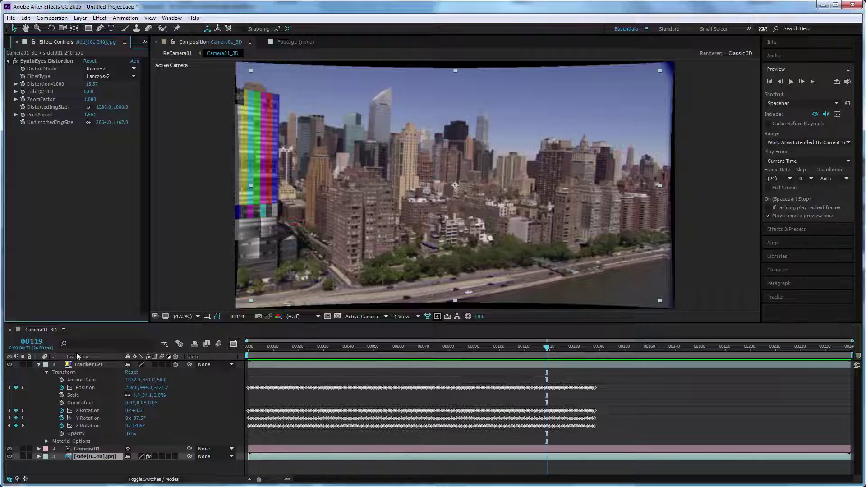
left_click(39, 365)
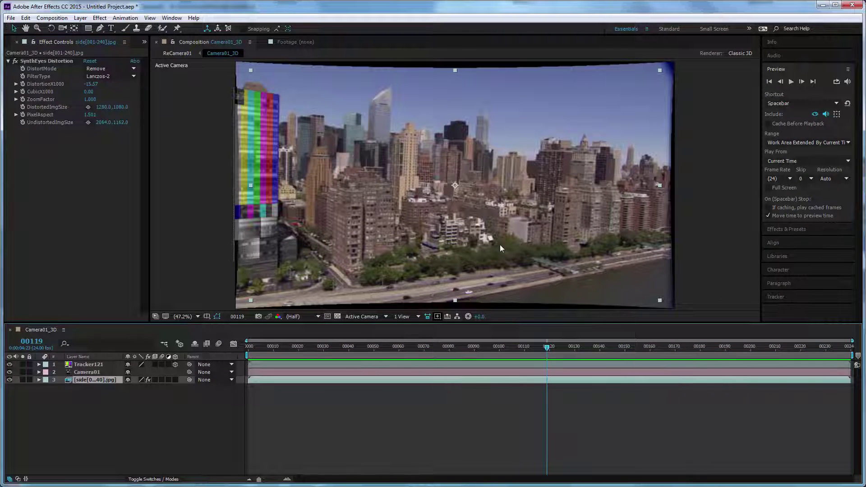
Set the viewer to 4 Views, then scrub and play Camera01_3D to check the camera motion.
left_click(417, 319)
left_click(411, 356)
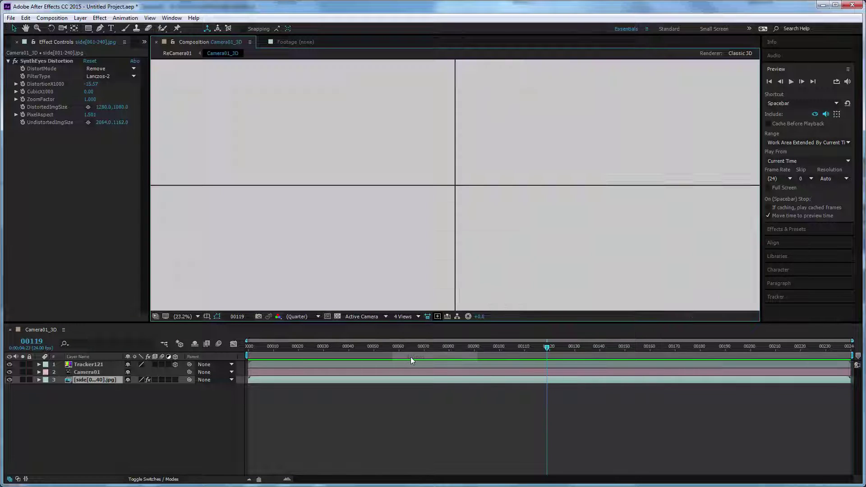
scroll(277, 129, "down", 3)
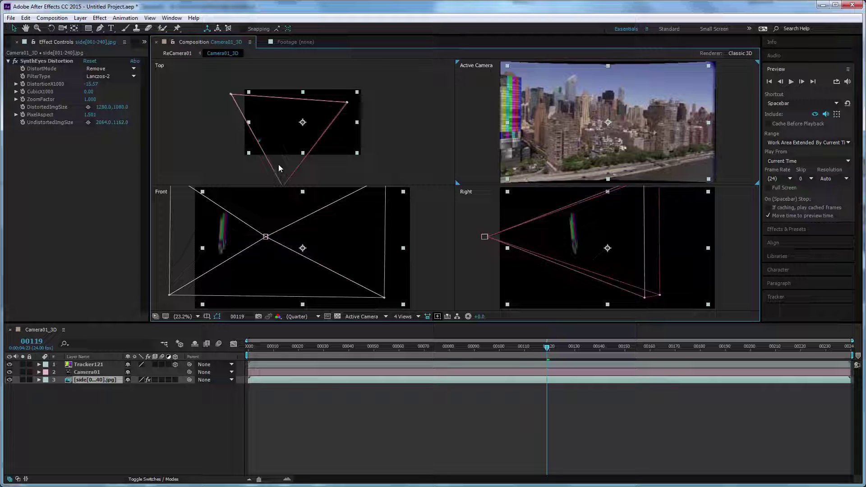
scroll(298, 168, "up", 4)
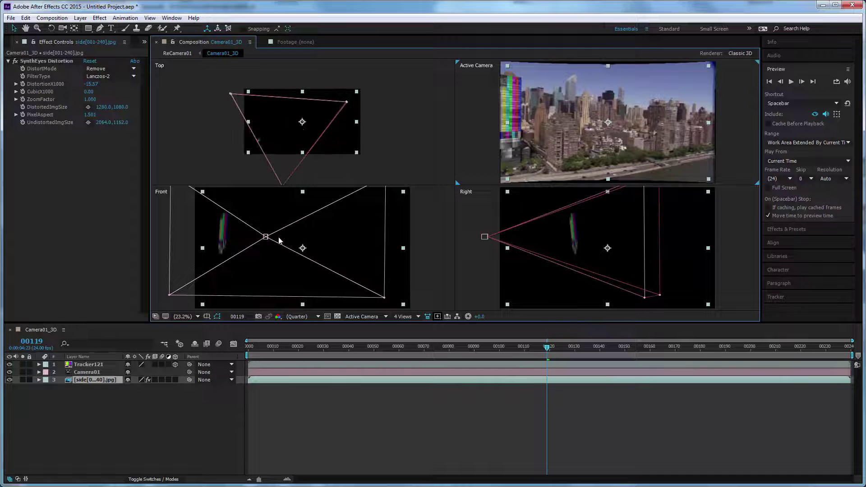
scroll(298, 168, "down", 3)
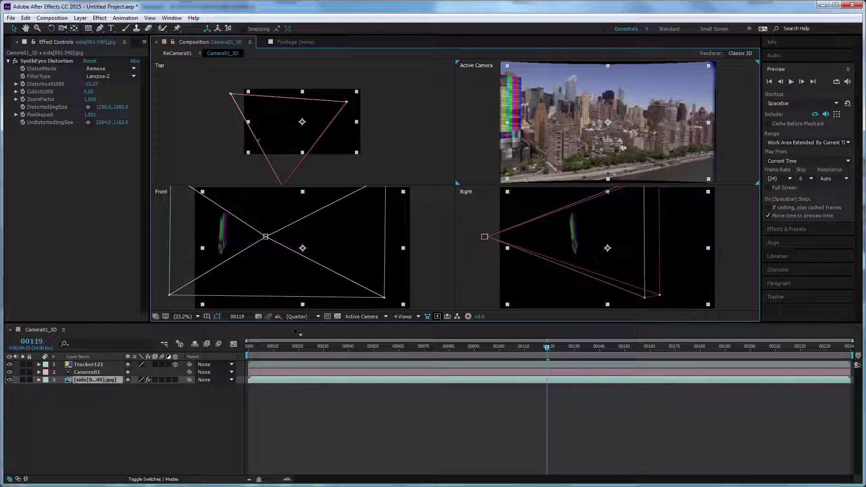
left_click_drag(289, 351, 539, 347)
left_click_drag(616, 338, 299, 342)
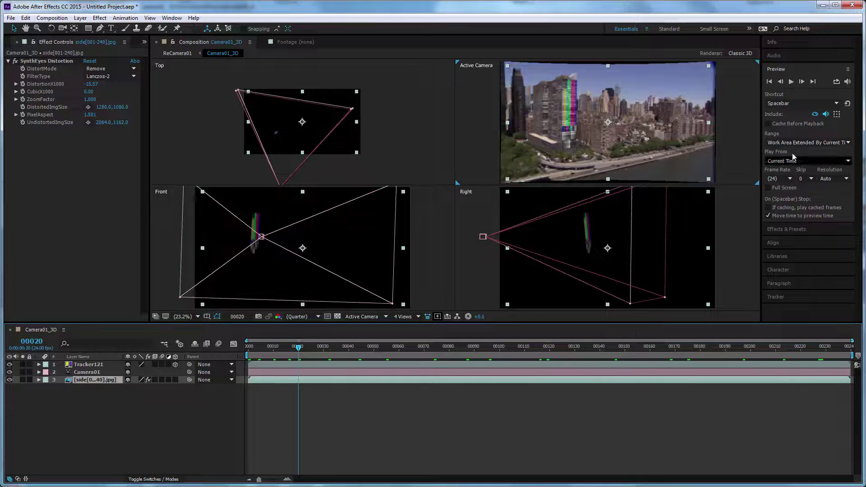
left_click(791, 82)
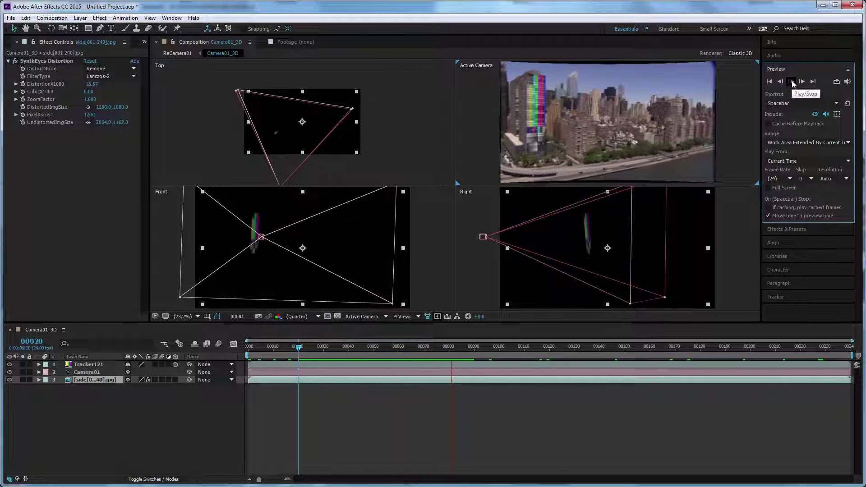
left_click(548, 161)
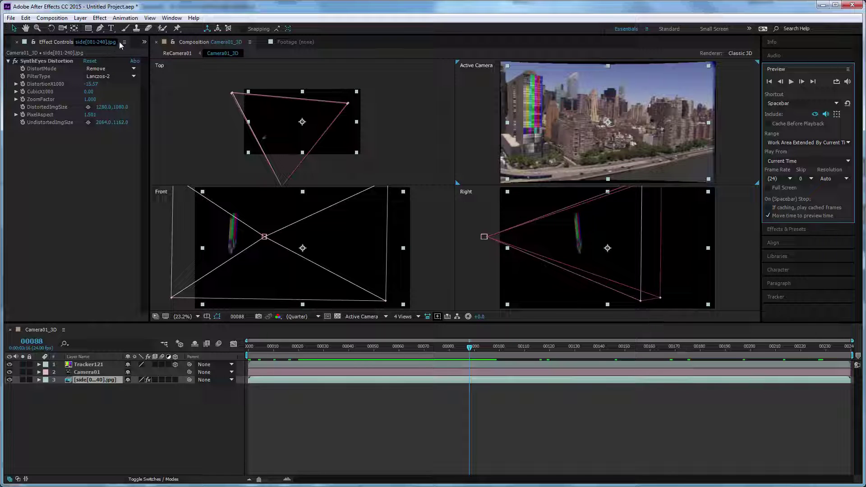
Bring forward the Project panel, open ReCamera01, and set the viewer to 1 View.
left_click(144, 43)
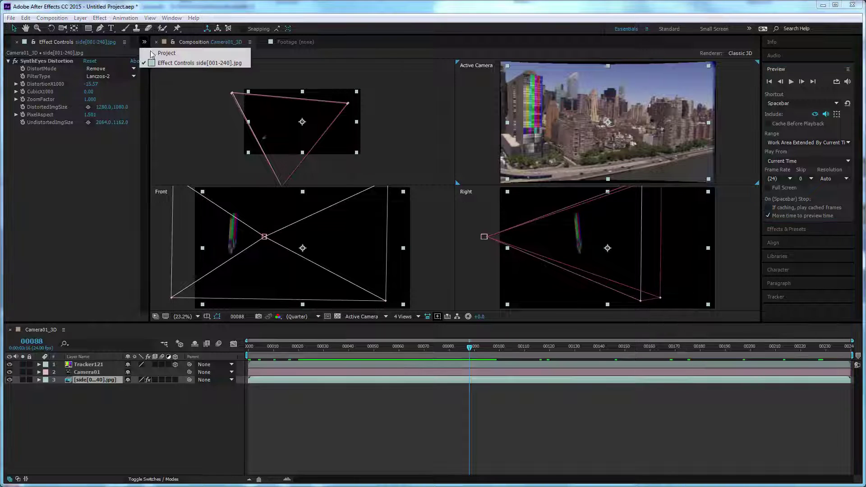
left_click(153, 53)
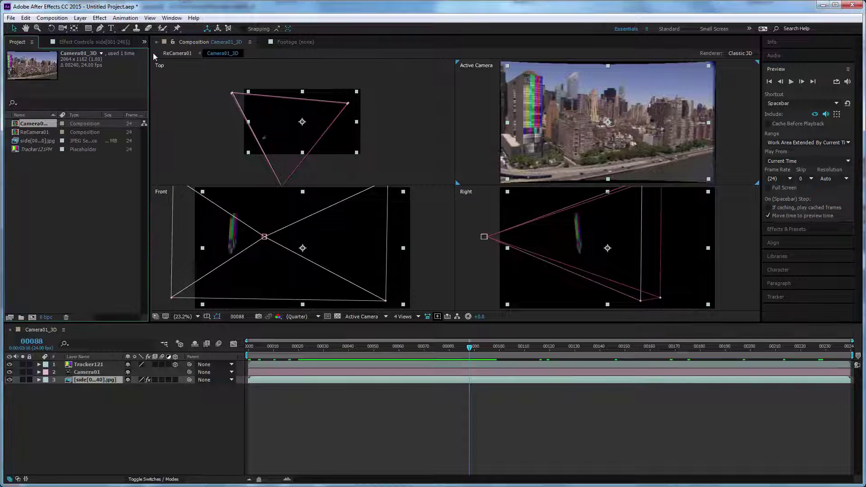
double_click(32, 132)
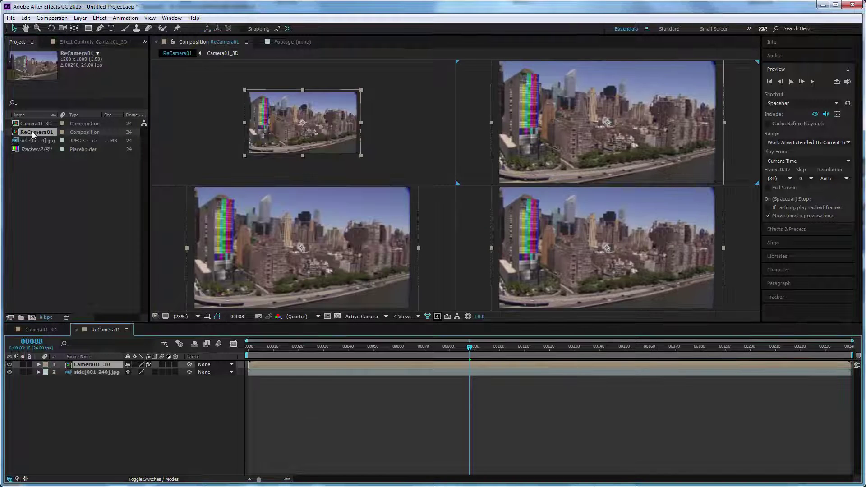
left_click(417, 316)
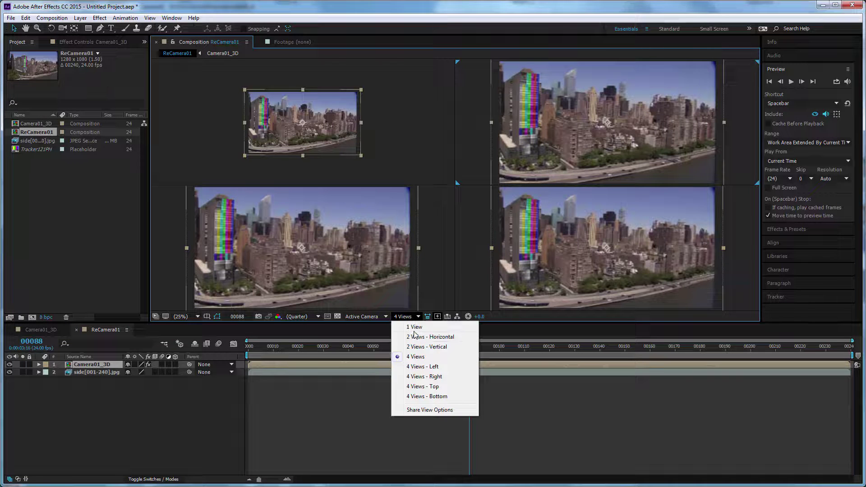
left_click(414, 326)
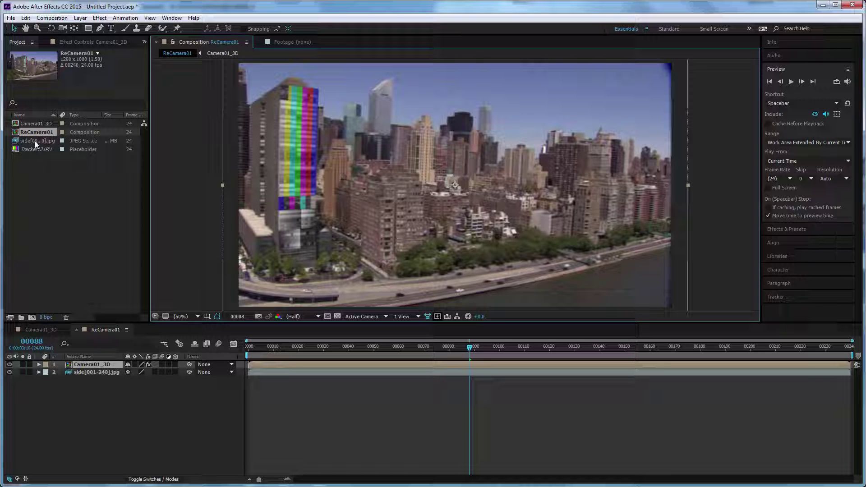
In Camera01_3D, deselect Tracker121 and hide the city footage layer 3, then reopen ReCamera01.
left_click(29, 124)
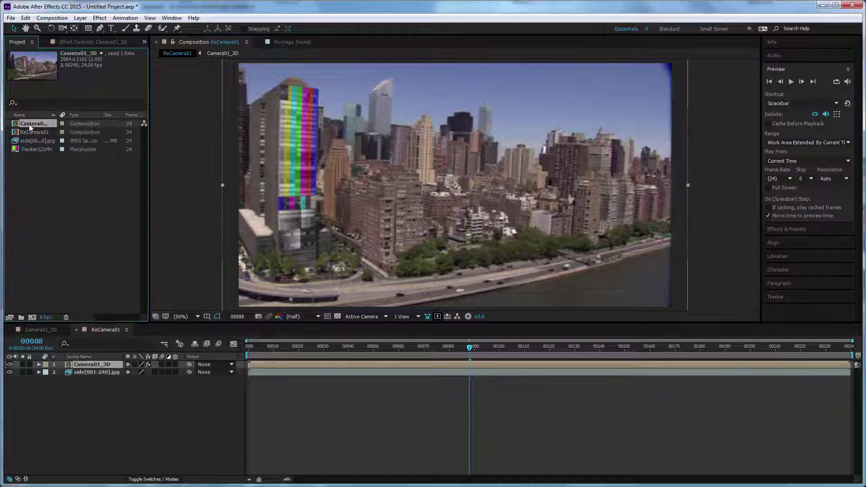
double_click(29, 124)
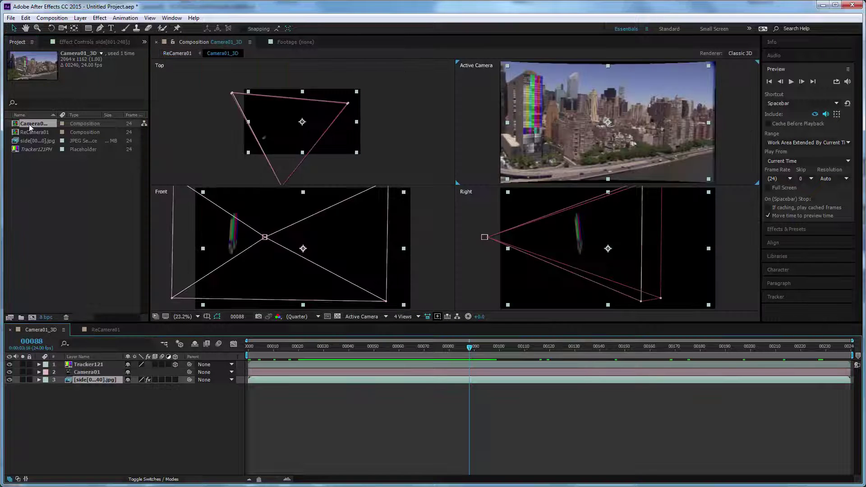
left_click(69, 393)
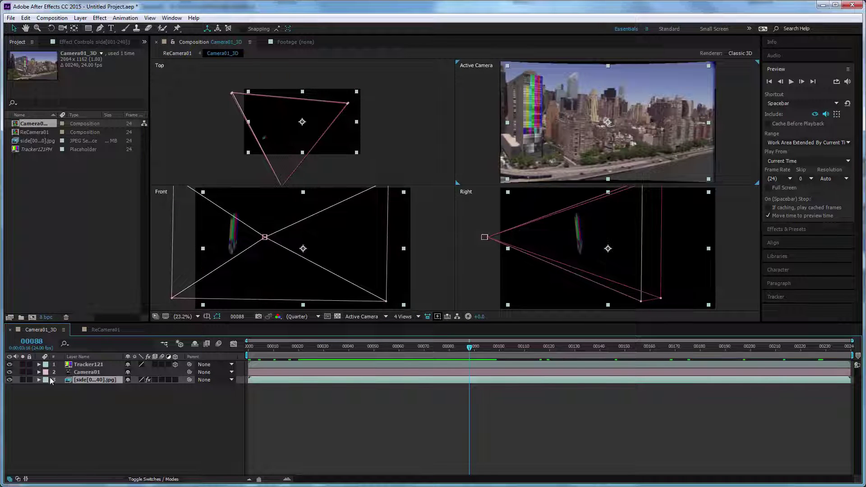
left_click(9, 379)
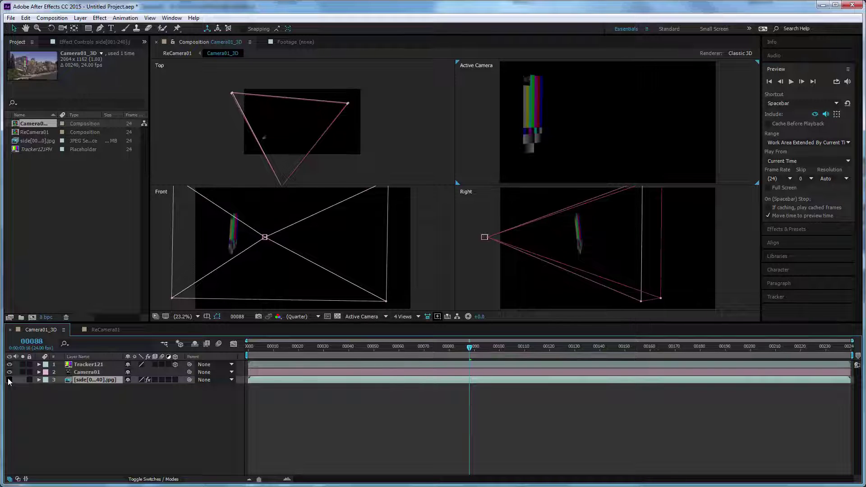
double_click(36, 133)
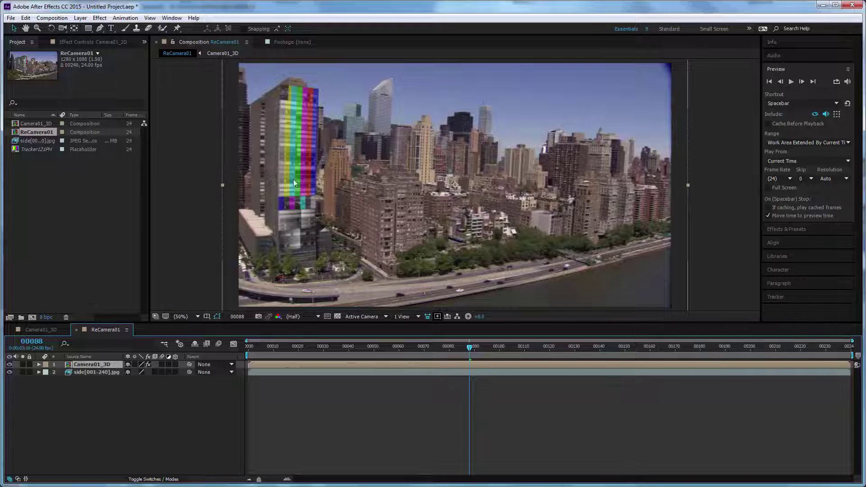
key("space")
left_click_drag(293, 180, 420, 193)
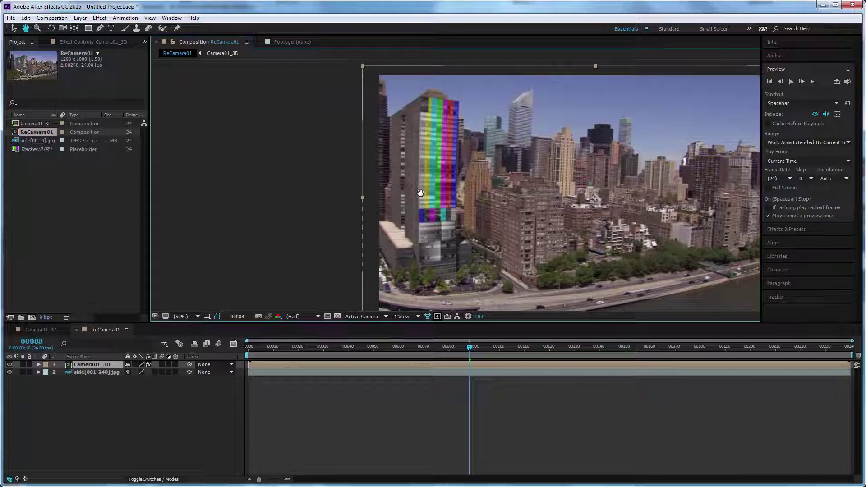
key("period")
key("period")
key("period")
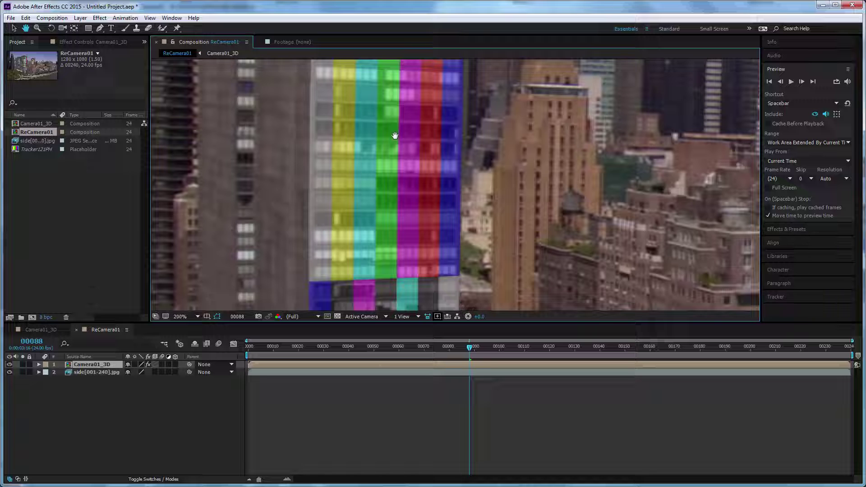
left_click_drag(396, 118, 386, 250)
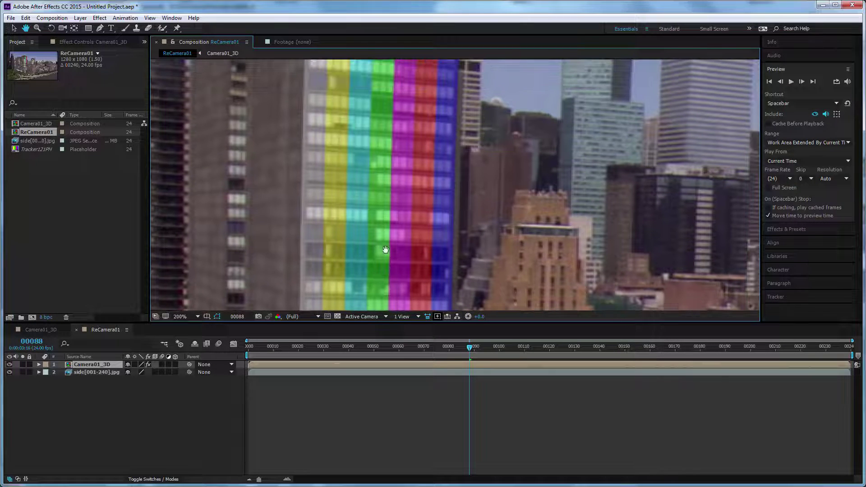
key("comma")
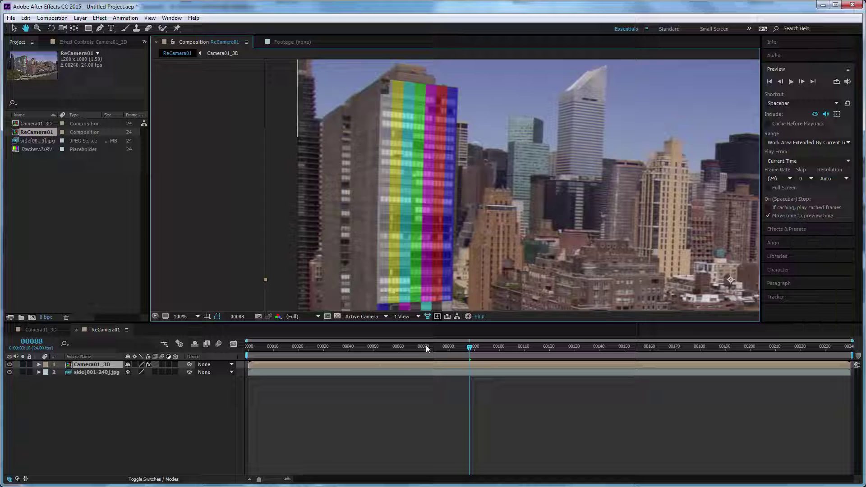
left_click(193, 315)
left_click(193, 329)
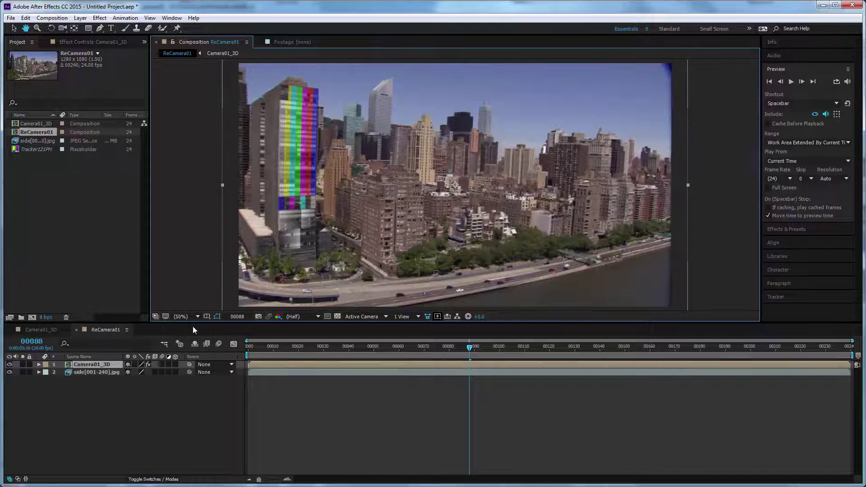